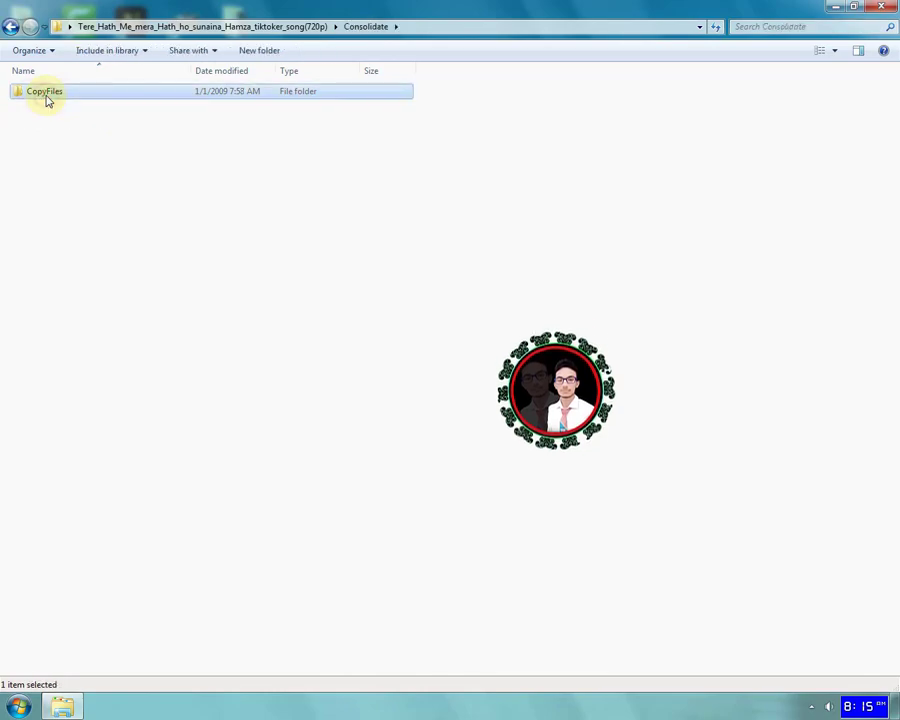
- Open the CopyFiles folder to check the project's media files, and close the folder window
double_click(46, 92)
left_click(880, 7)
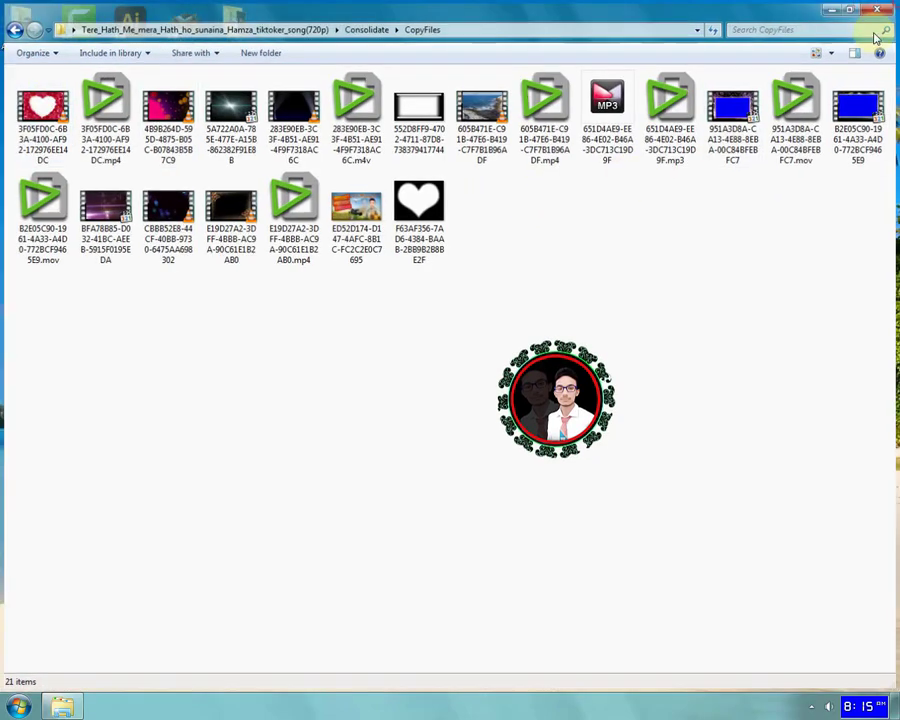
right_click(520, 177)
left_click(552, 226)
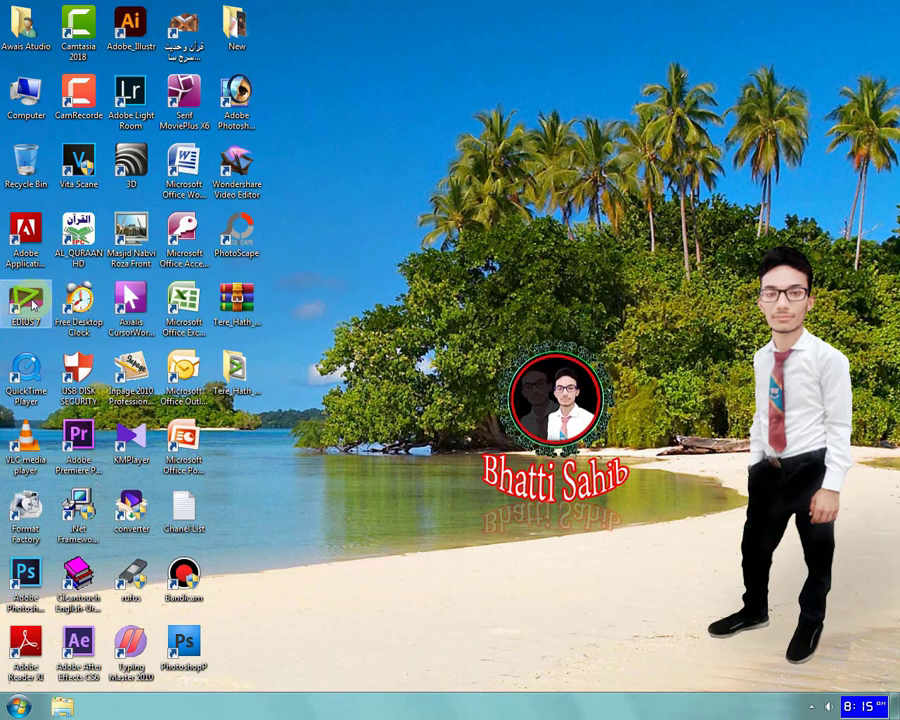
right_click(723, 92)
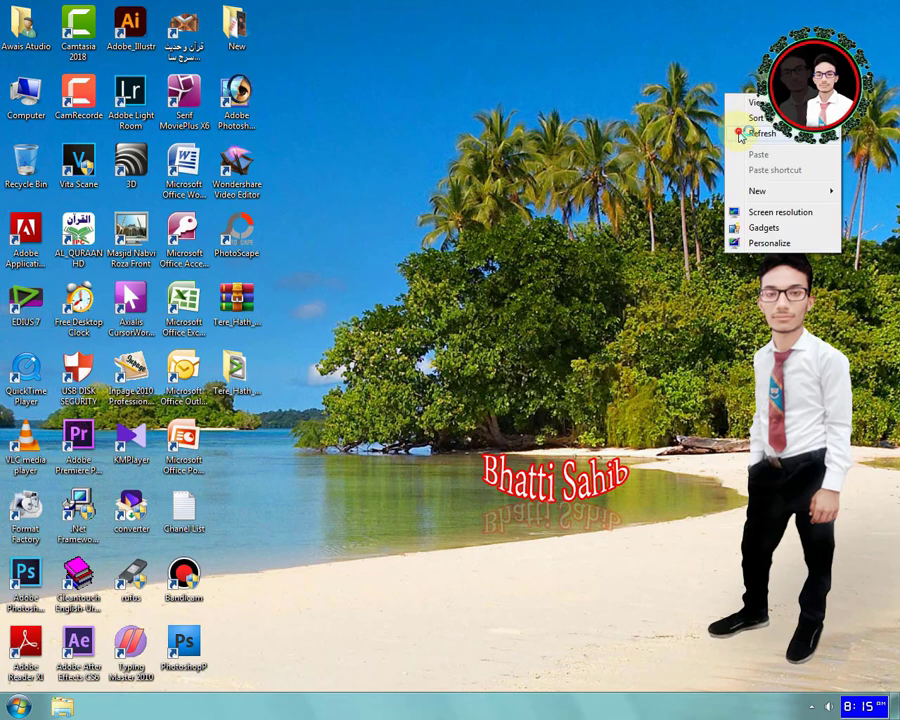
left_click(740, 135)
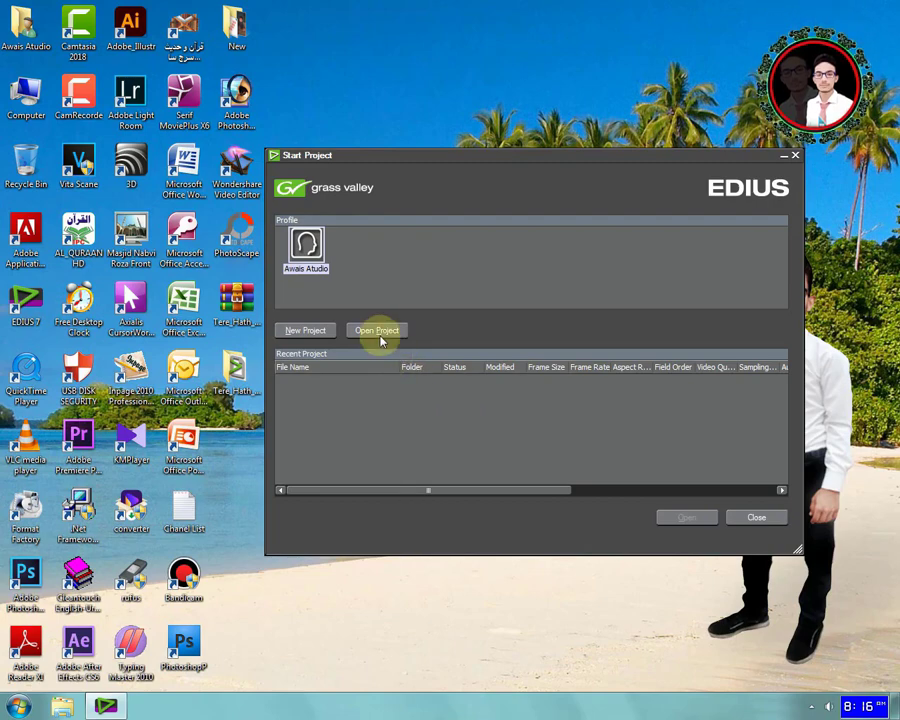
- Open the Tere_Hath_Me_mera_Hath_ho_sunaina EDIUS project file from its folder on the Desktop
left_click(377, 331)
left_click(37, 100)
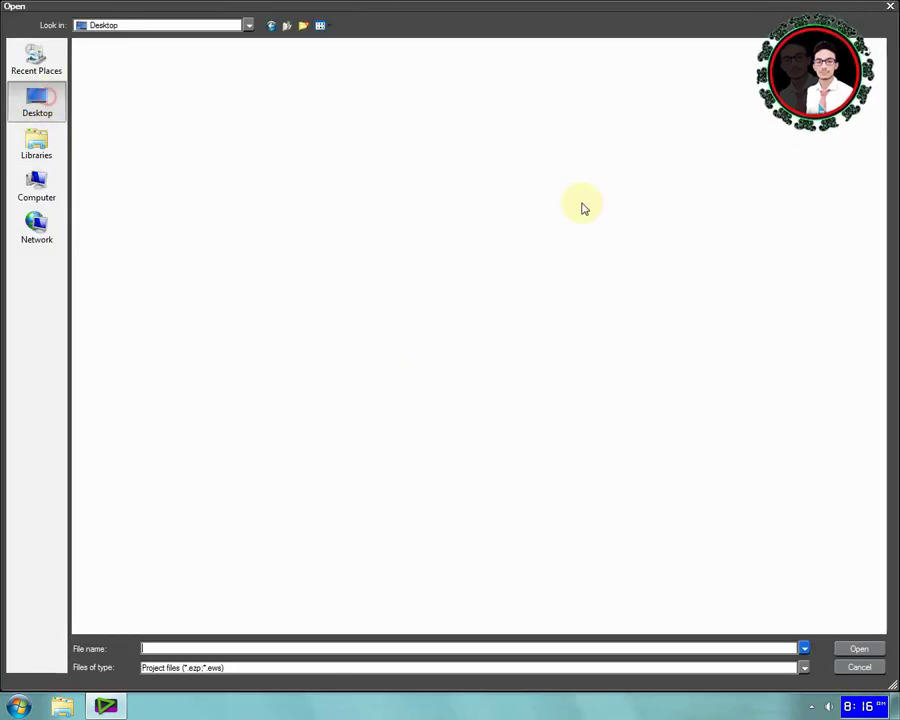
double_click(200, 92)
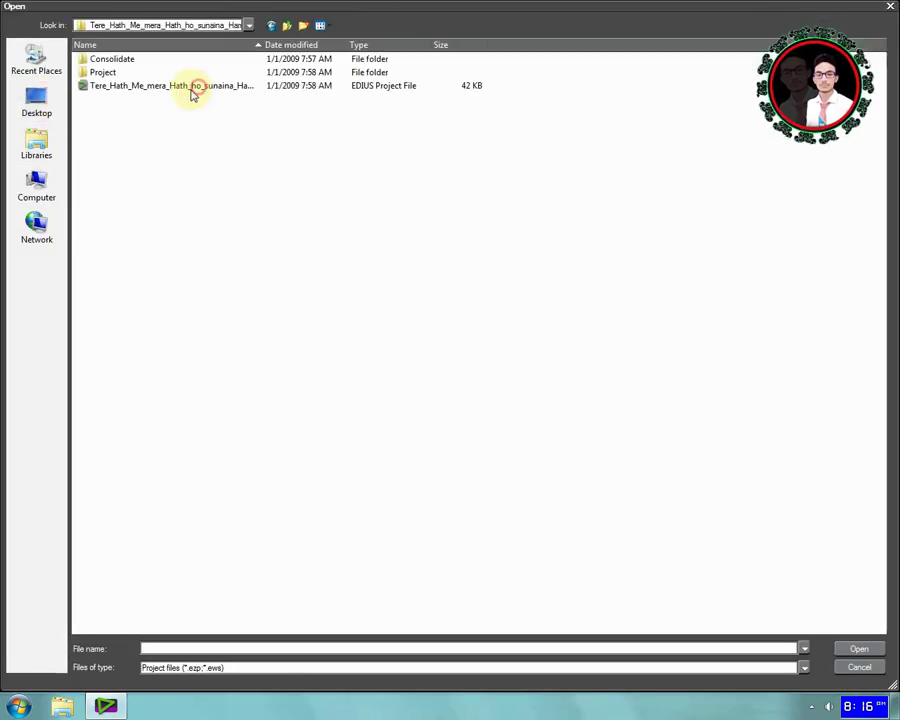
double_click(147, 87)
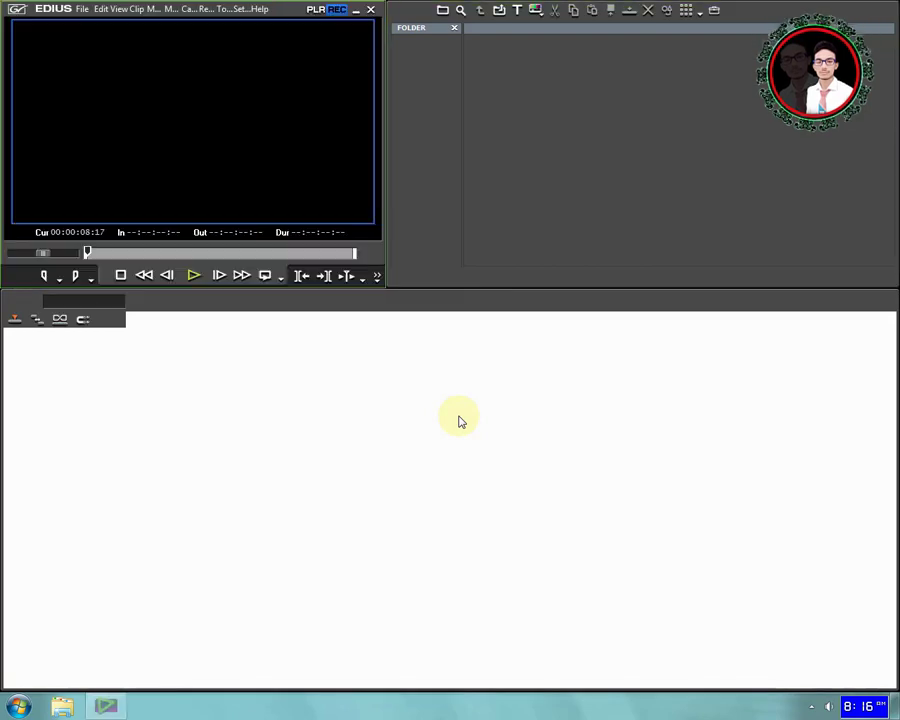
scroll(459, 420, "down", 2)
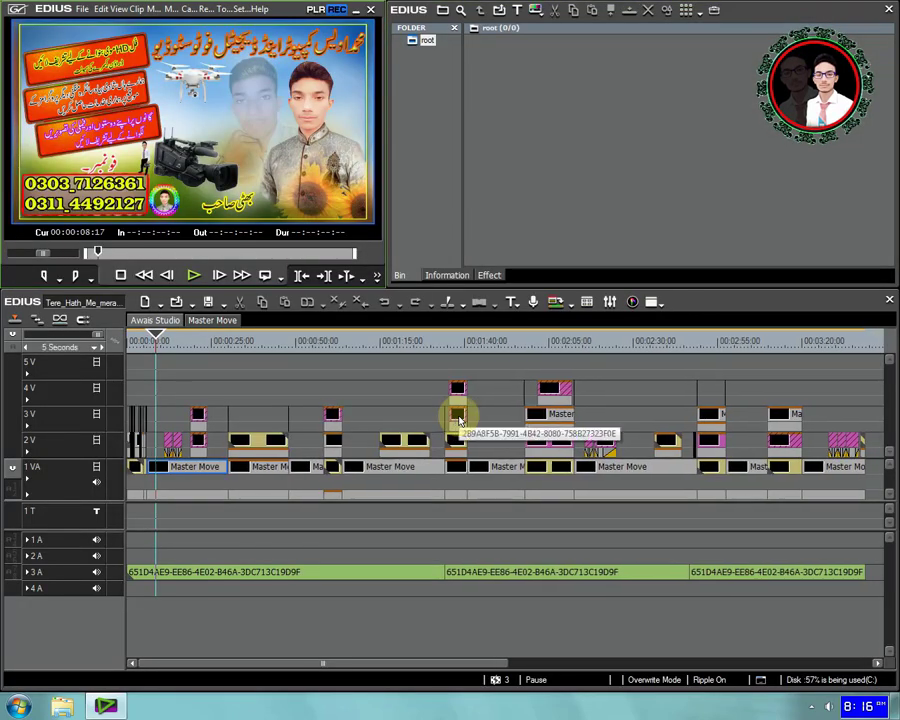
scroll(459, 421, "up", 1)
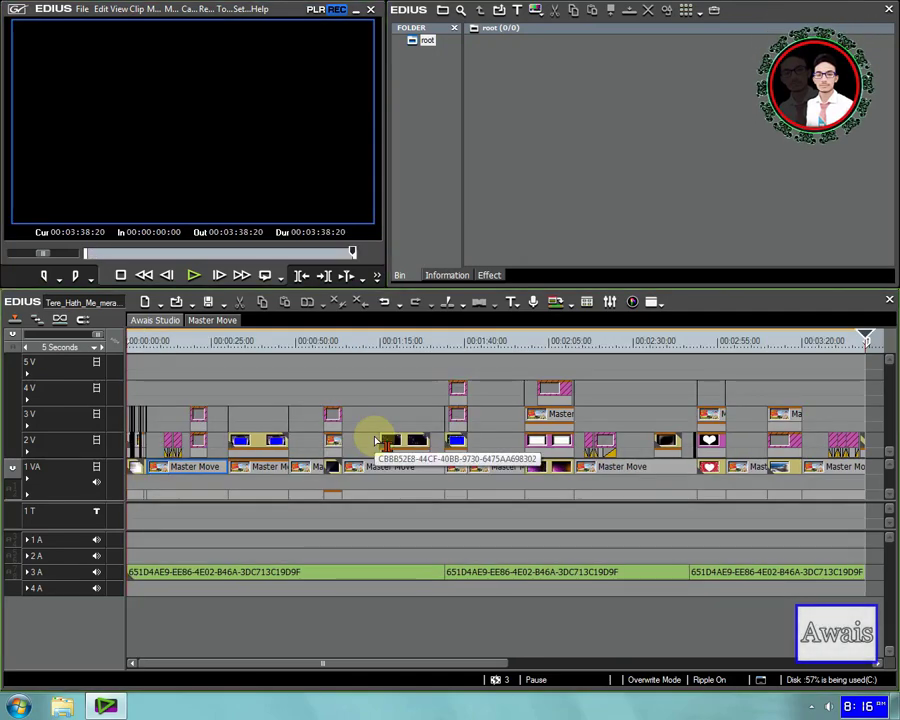
- Mute the song on audio track 3A
left_click(97, 573)
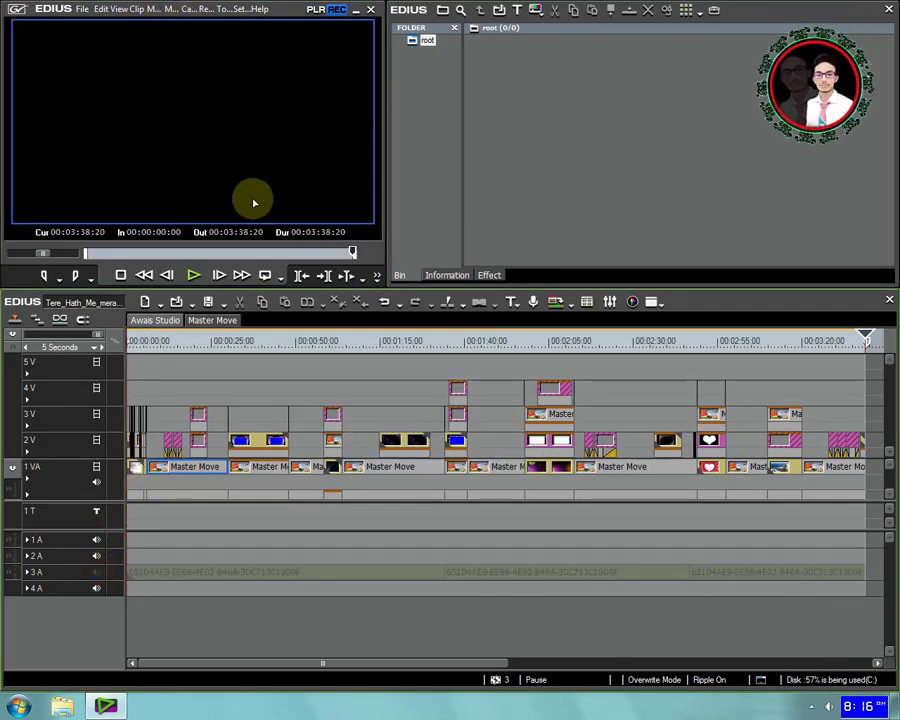
left_click(238, 10)
left_click(167, 92)
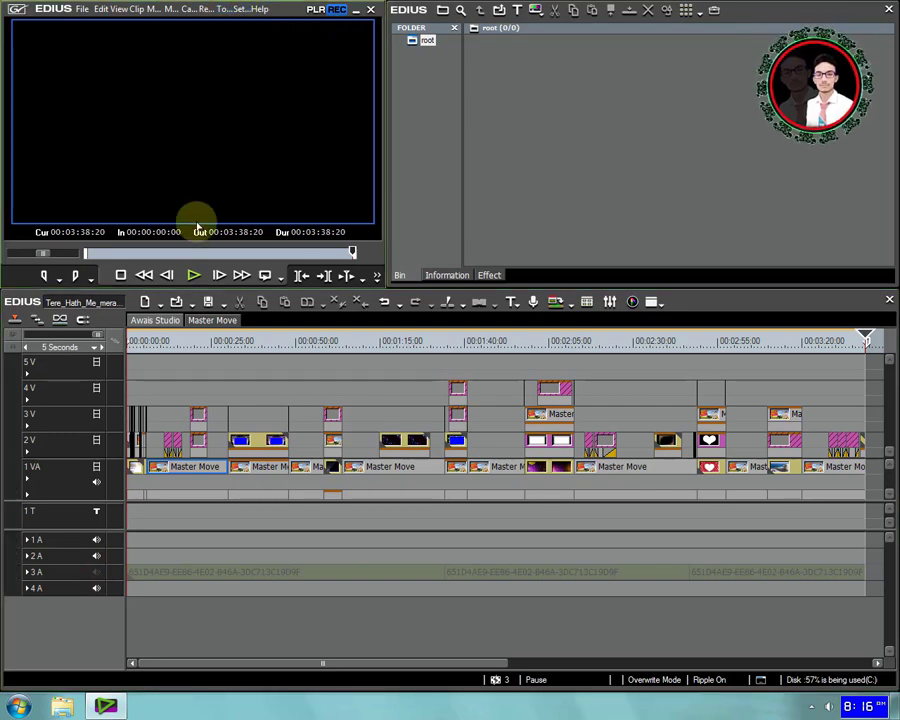
- Play the timeline from the beginning to the first picture placeholders on track 2V, and fit the whole sequence in view
key("Home")
key("space")
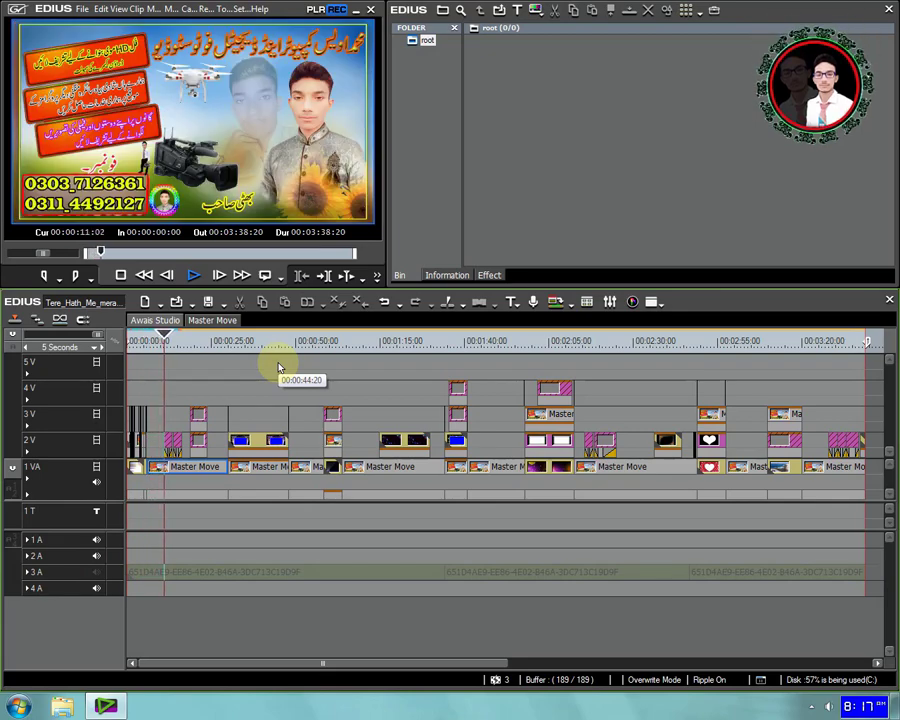
key("space")
scroll(227, 350, "up", 1)
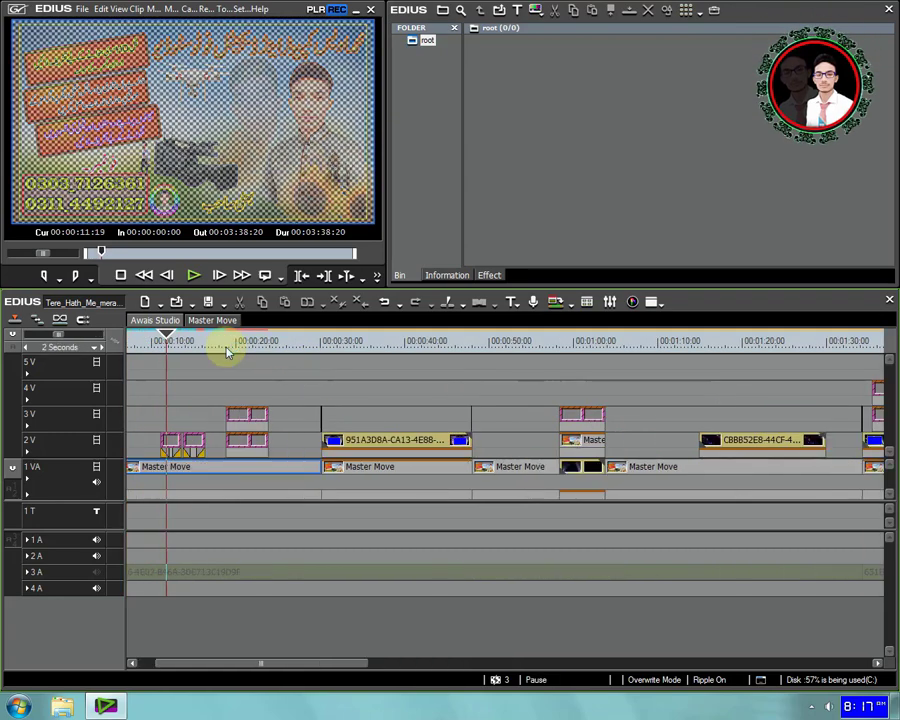
key("ctrl+0")
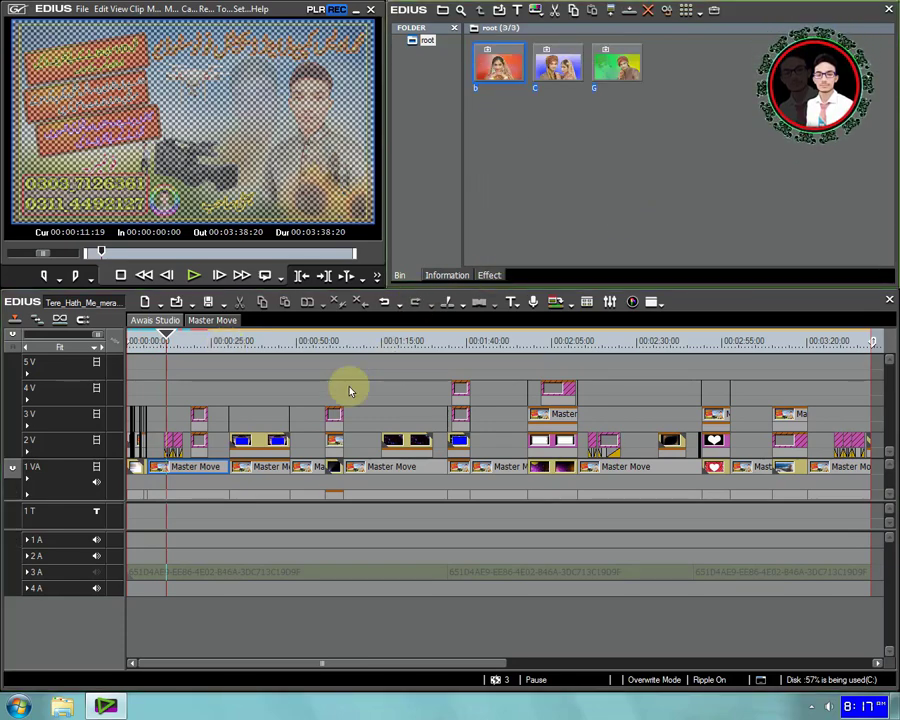
- Try to replace the first placeholder clip on track 2V with picture b from the bin
scroll(350, 390, "up", 6)
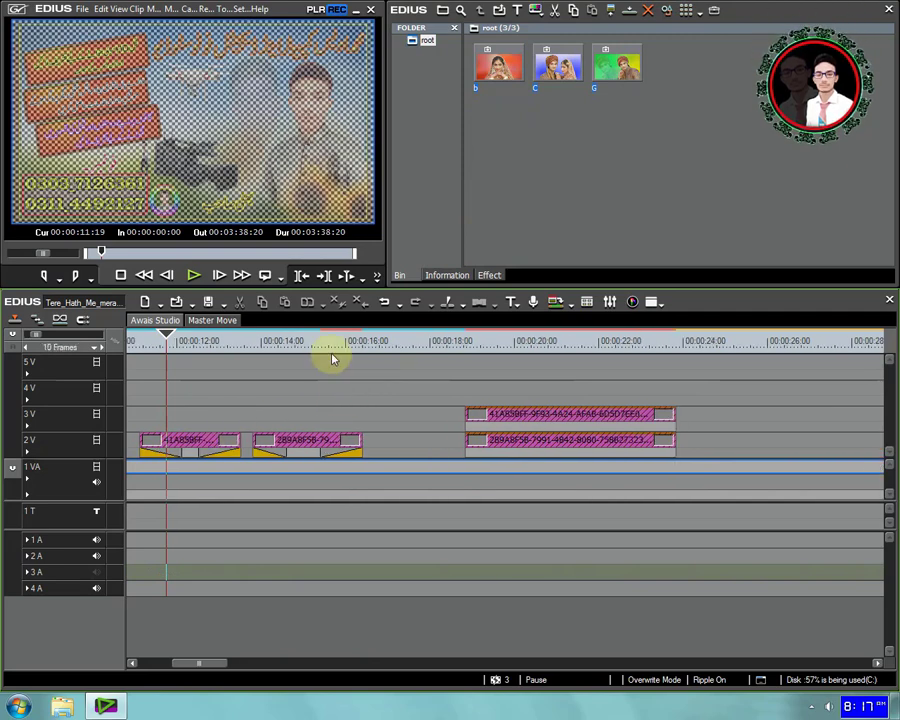
scroll(333, 360, "down", 1)
right_click(496, 66)
left_click(510, 90)
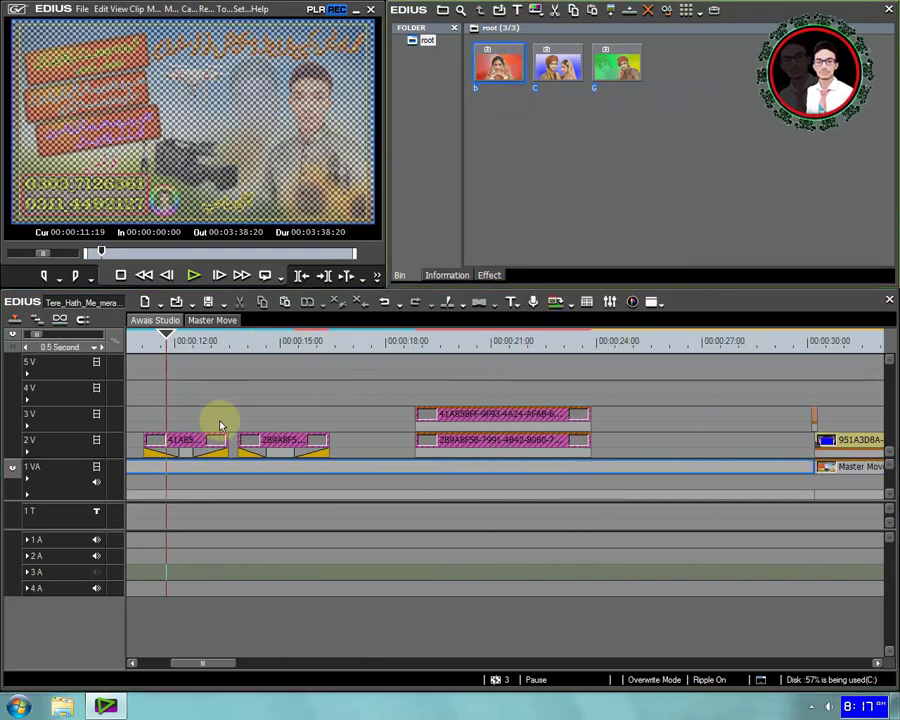
left_click(183, 446)
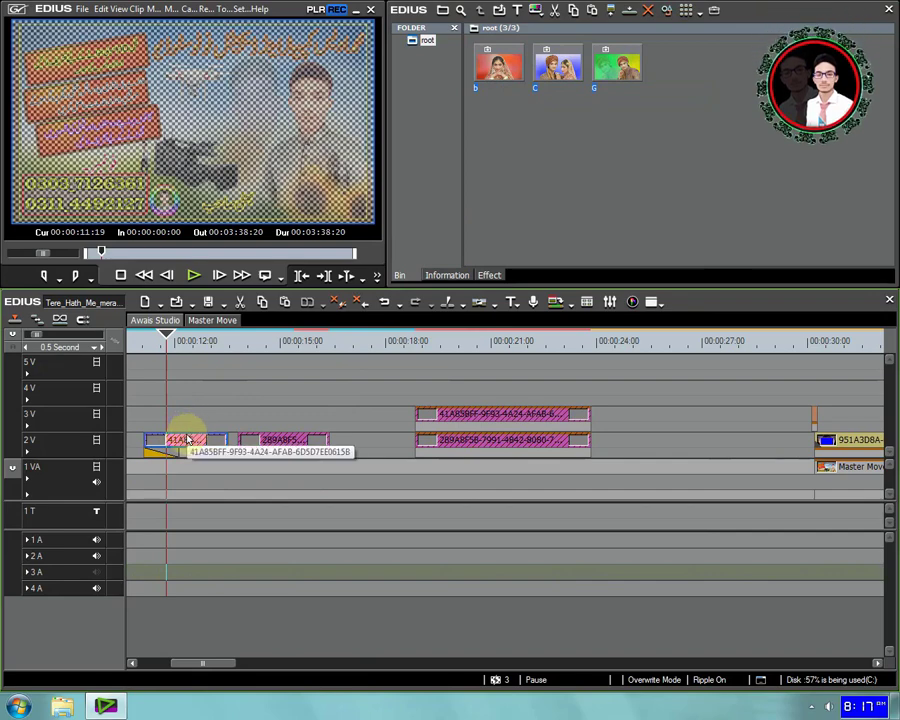
right_click(497, 73)
left_click(487, 73)
right_click(489, 74)
left_click(506, 101)
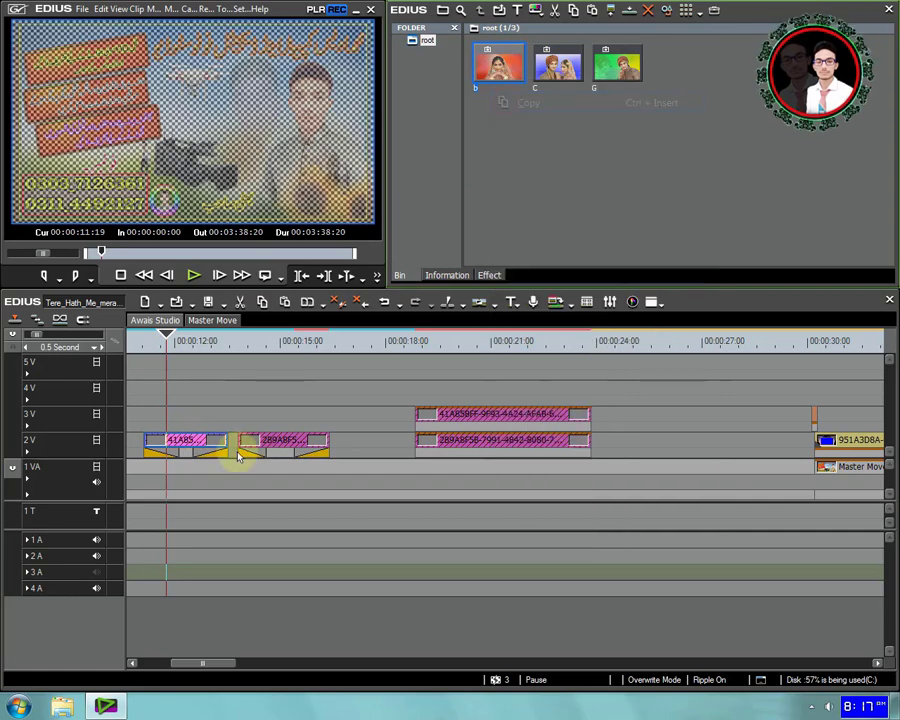
left_click(184, 441)
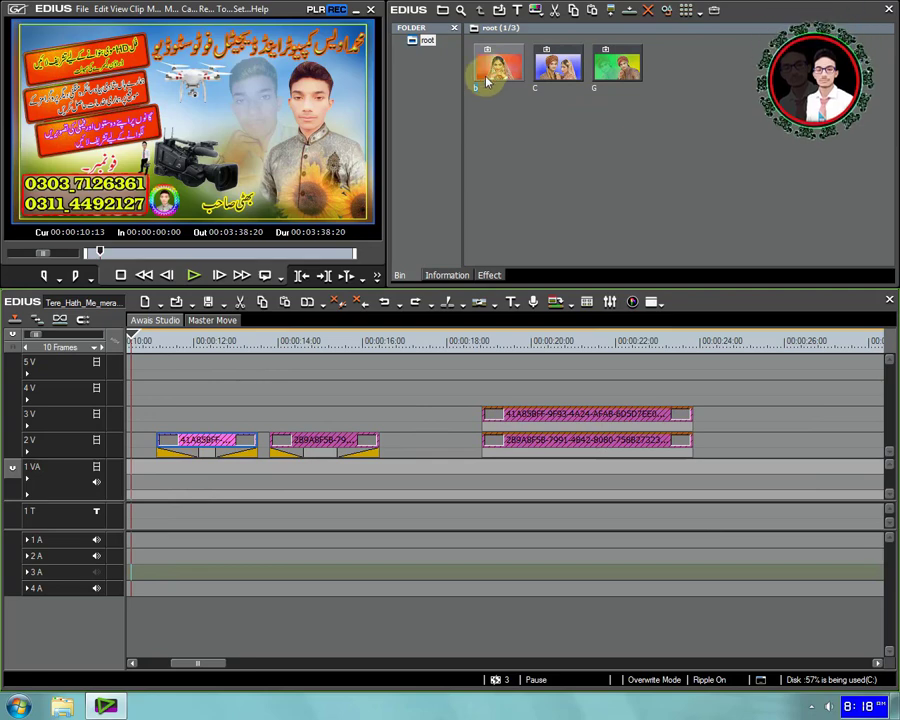
- Replace the first placeholder clip on track 2V, near 00:00:12, with picture b from the bin and play it back
right_click(487, 82)
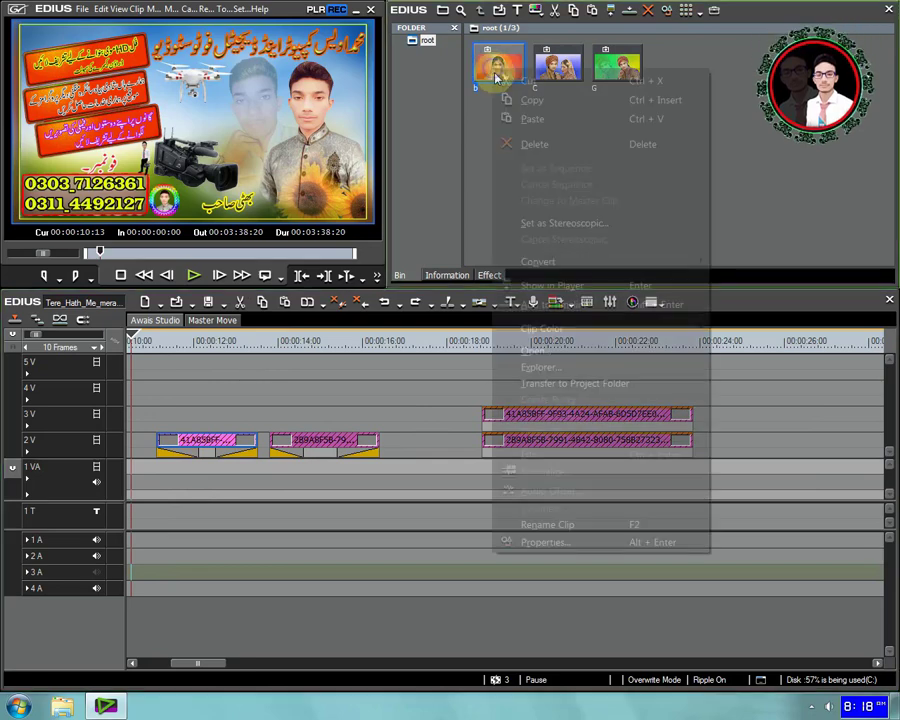
left_click(505, 97)
left_click(215, 443)
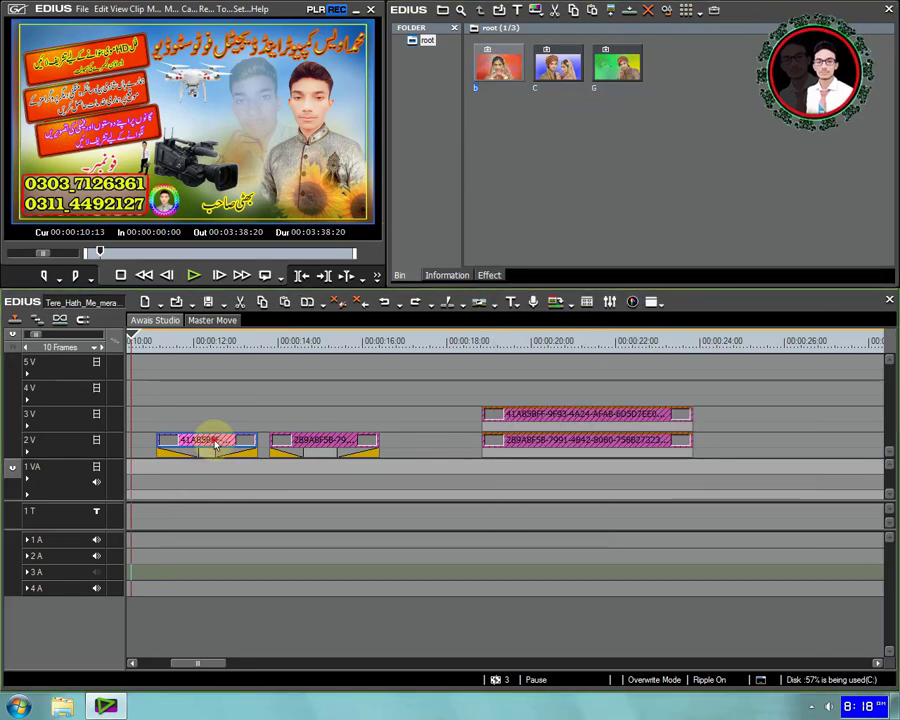
key("ctrl+r")
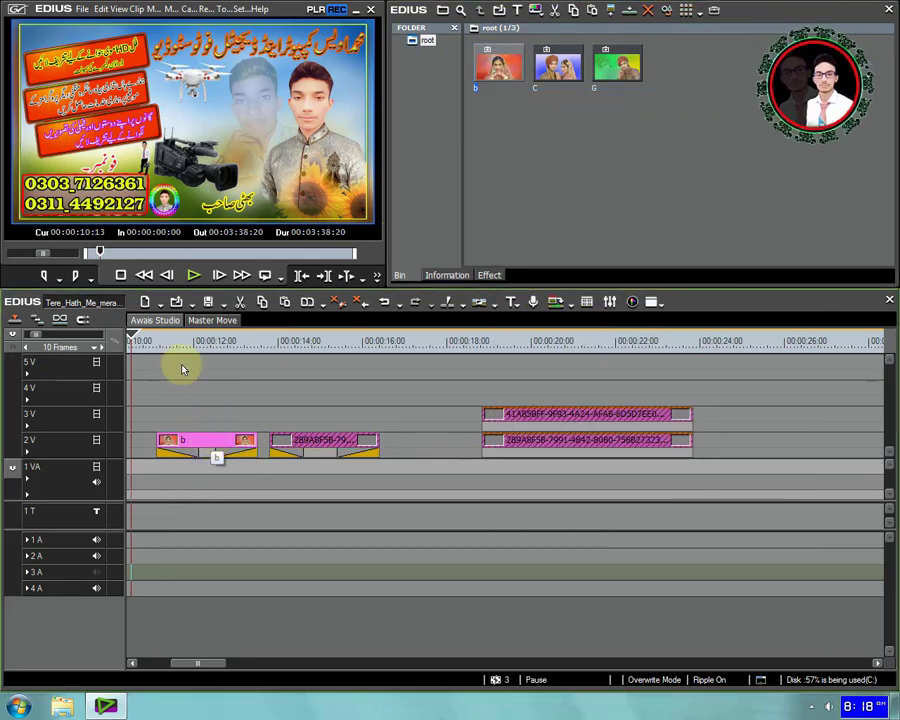
key("space")
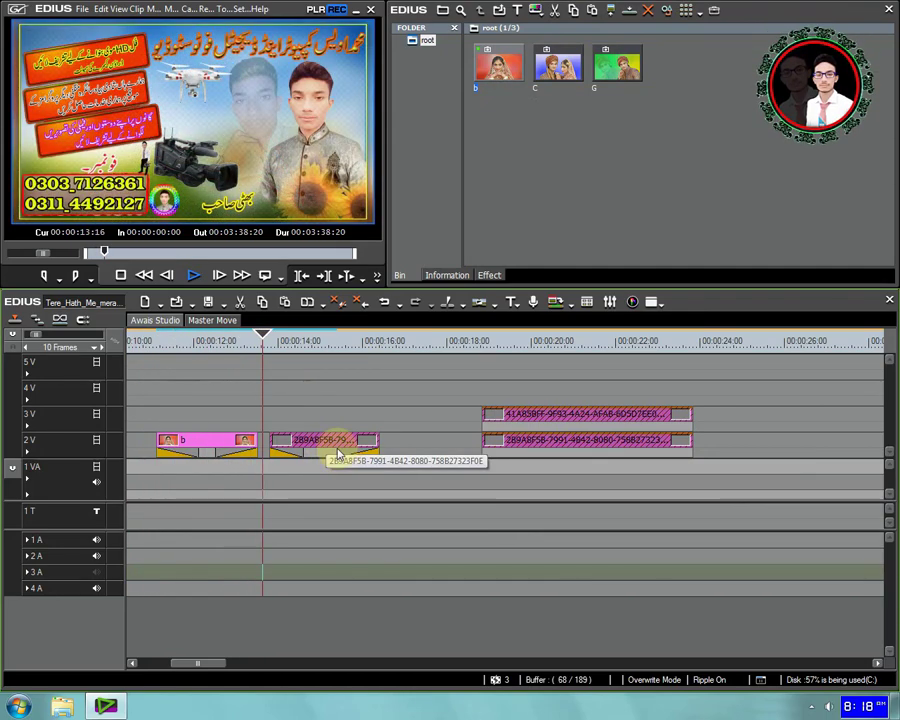
- Replace the second placeholder clip on track 2V, near 00:00:15, with picture G from the bin
key("ctrl+r")
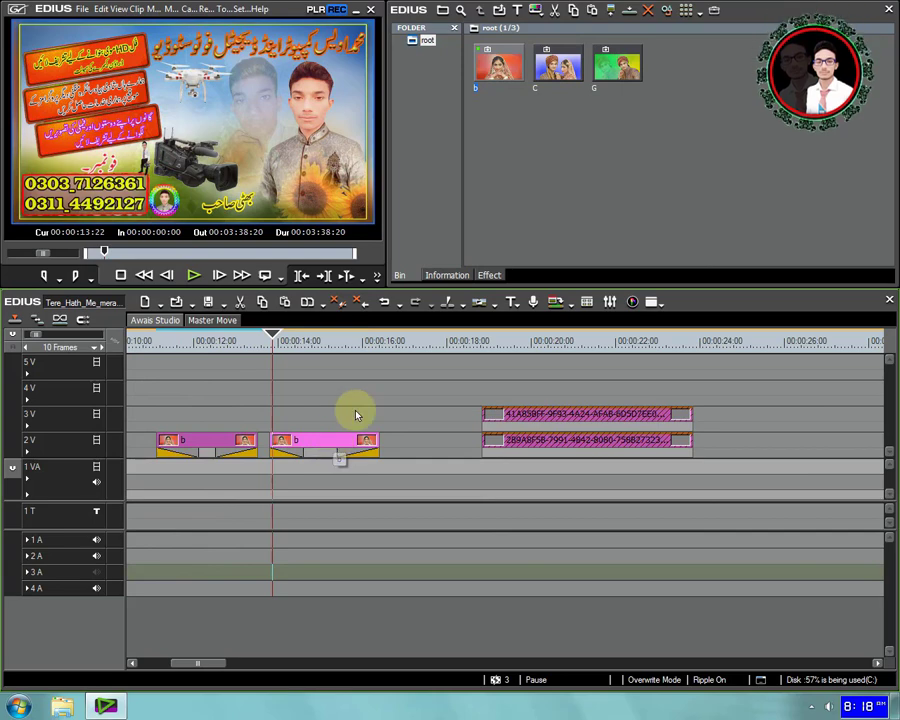
right_click(624, 72)
left_click(655, 100)
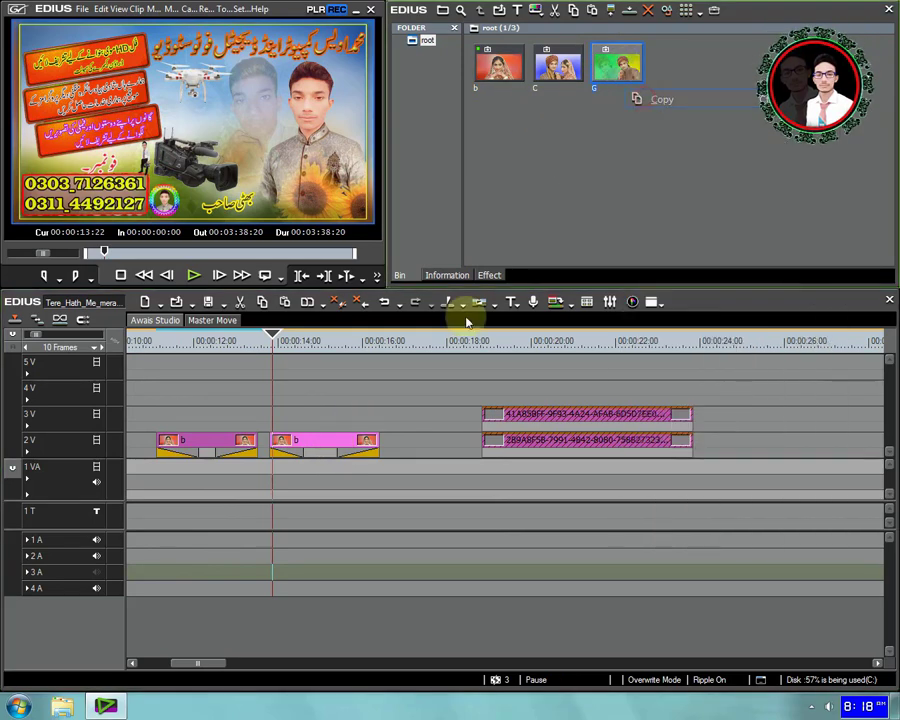
left_click(322, 447)
key("ctrl+r")
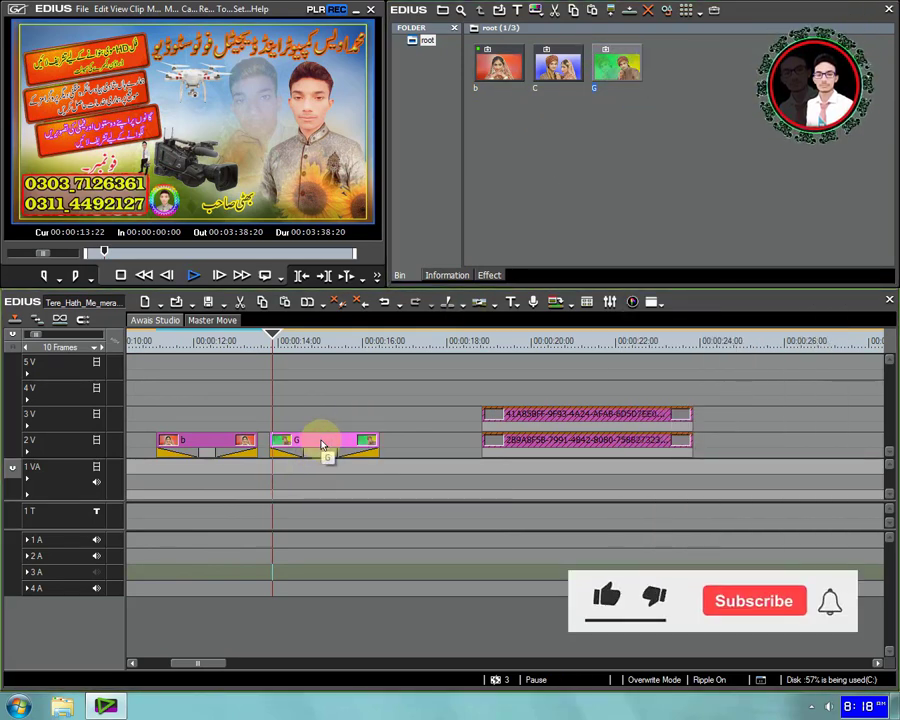
- Play on to the paired placeholders near 00:00:20 and replace the one on track 3V with picture G
key("space")
scroll(420, 497, "down", 1)
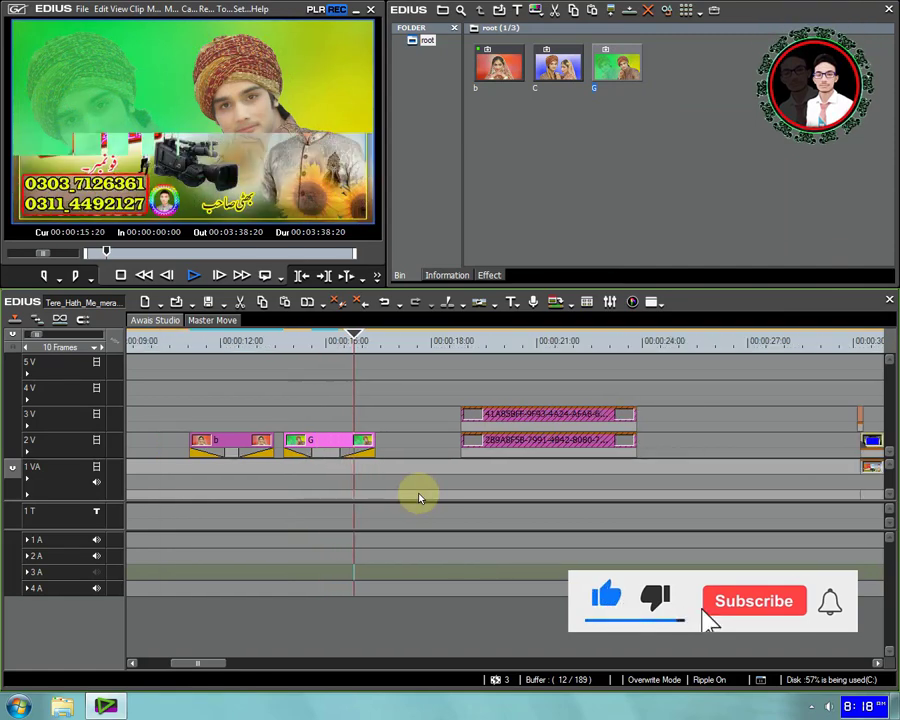
scroll(420, 497, "down", 2)
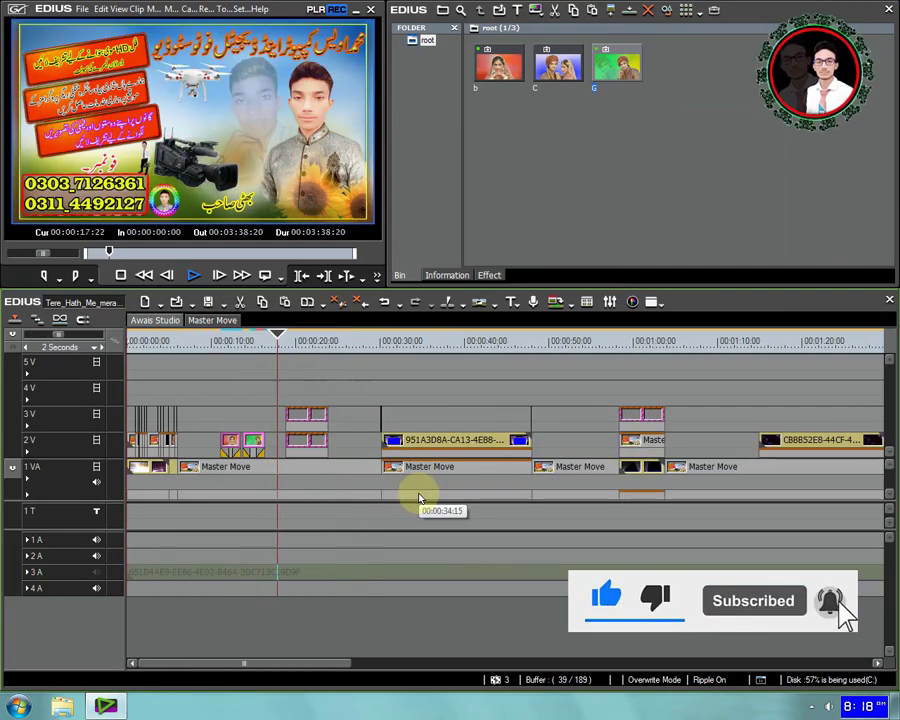
key("space")
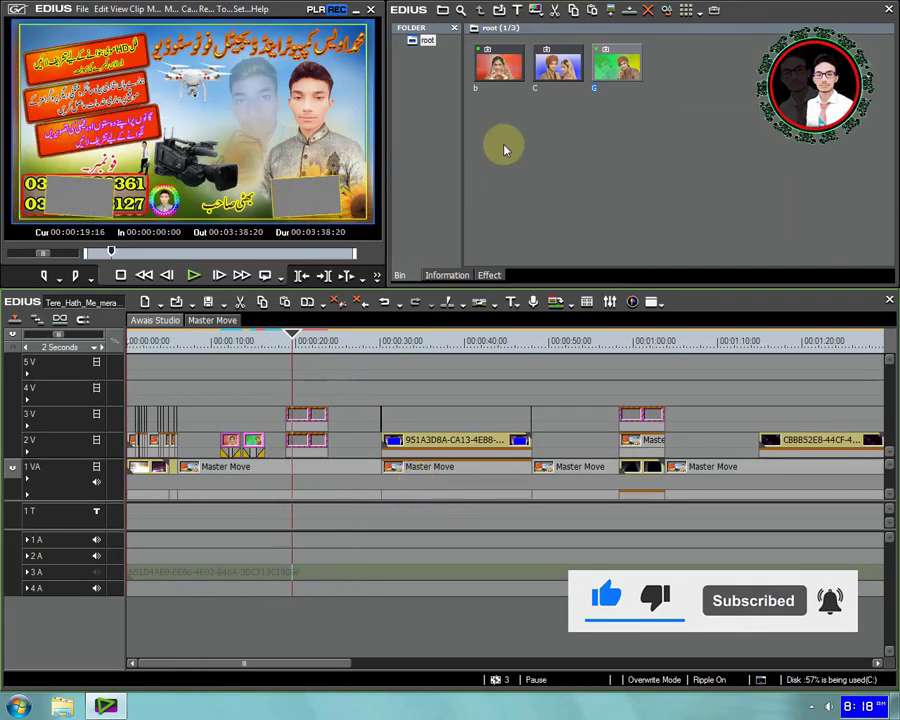
left_click(306, 418)
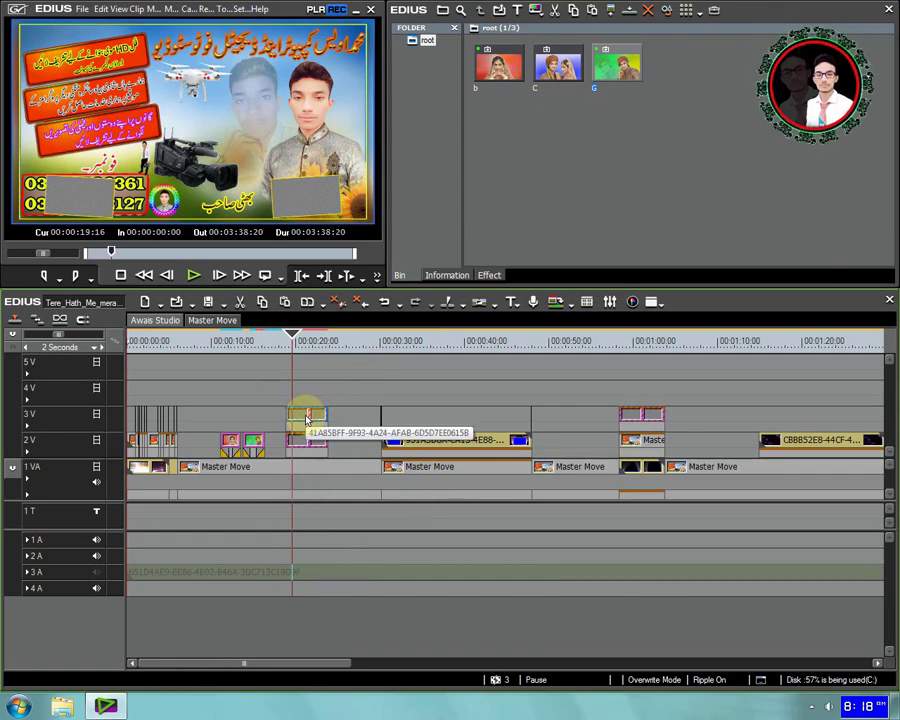
- Replace the placeholder clip on track 2V near 00:00:20 with picture b, and play the timeline on past it
right_click(498, 66)
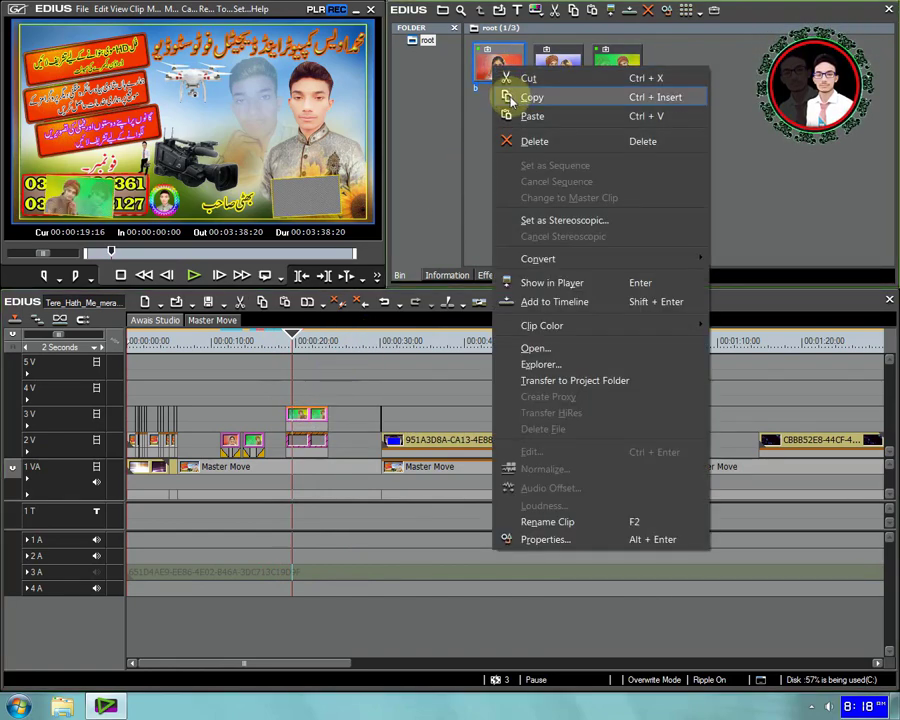
left_click(531, 96)
left_click(304, 446)
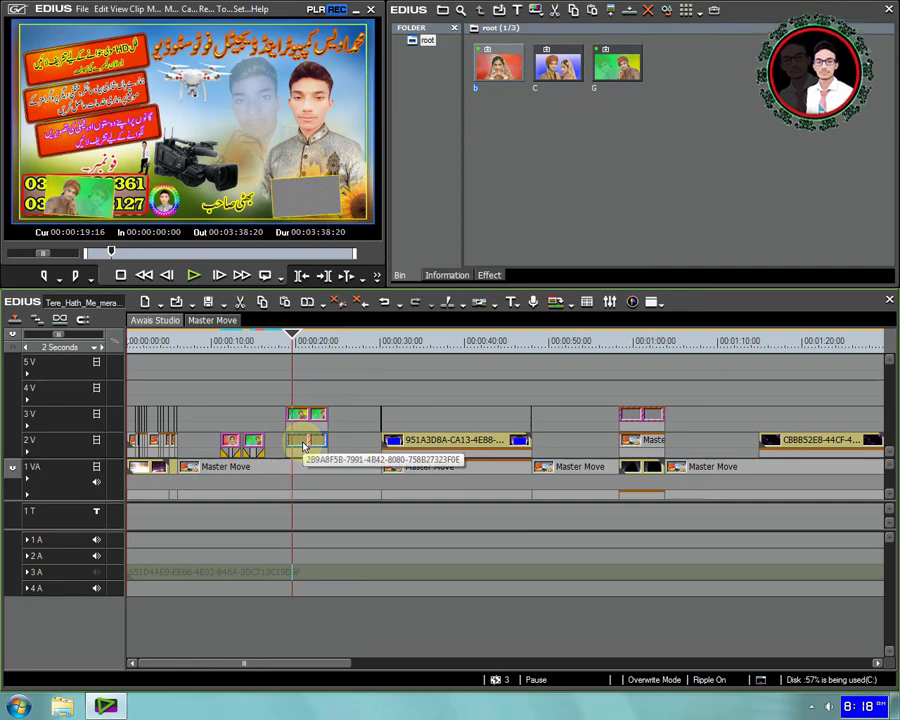
key("ctrl+r")
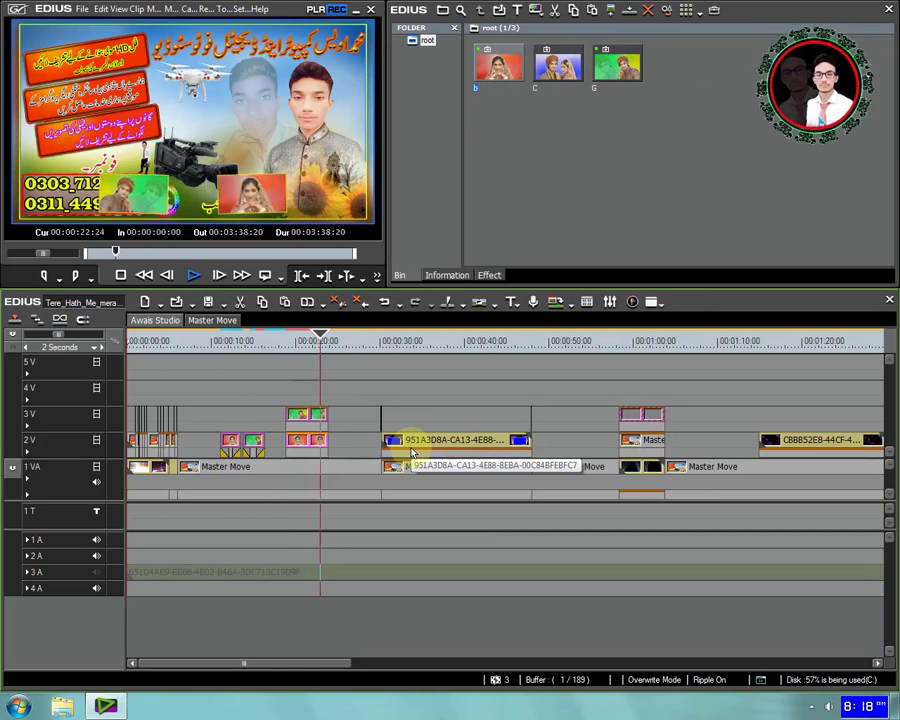
key("ctrl+0")
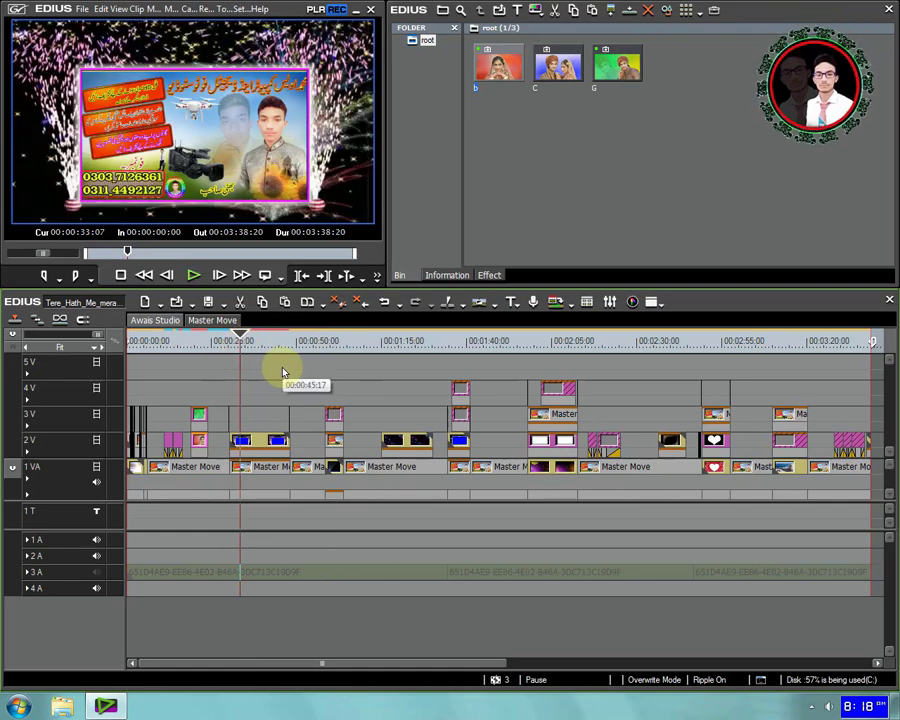
key("space")
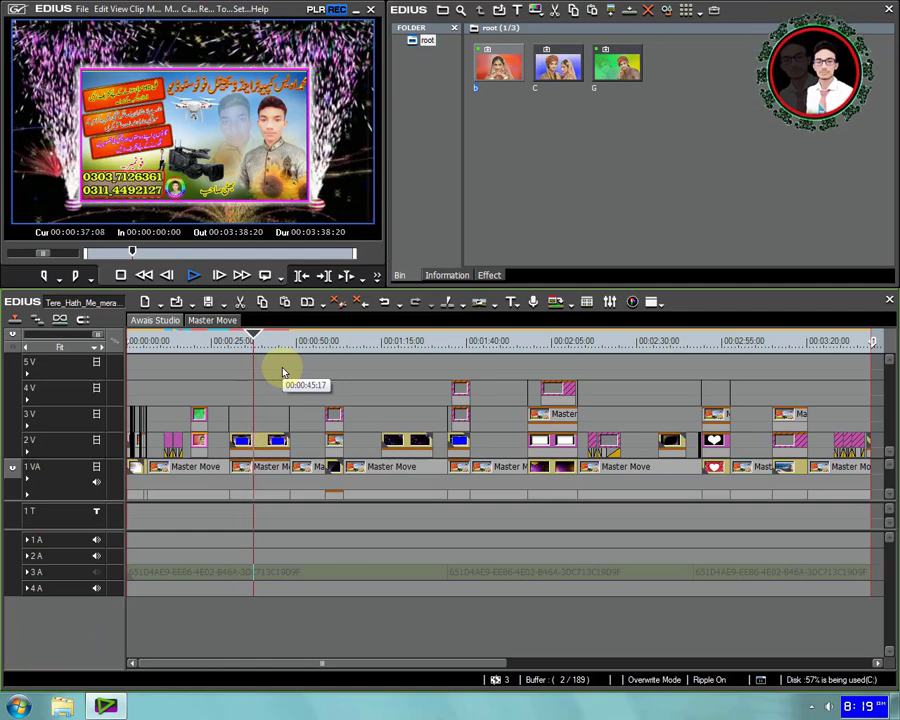
- Skim and play the timeline from about 00:00:45 to 00:02:03 to examine the remaining placeholder frames on the upper tracks
left_click(281, 350)
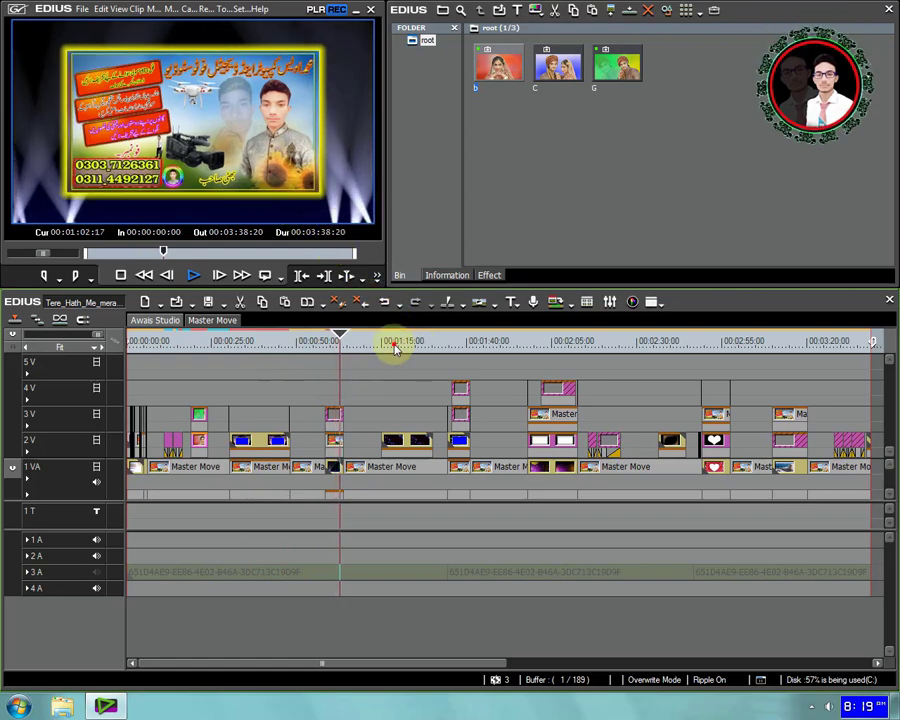
left_click_drag(400, 343, 435, 348)
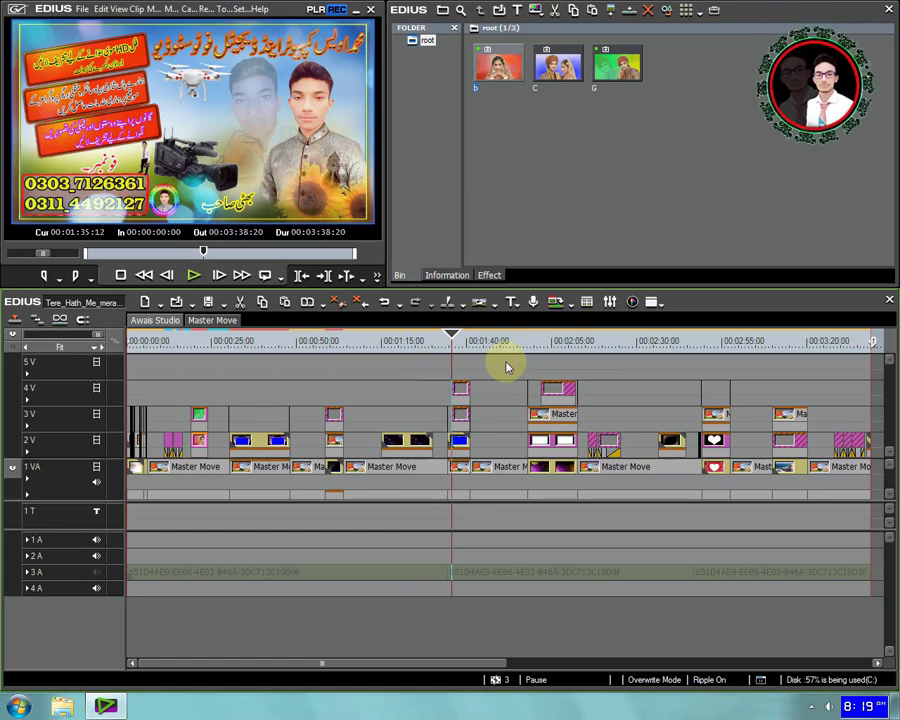
key("space")
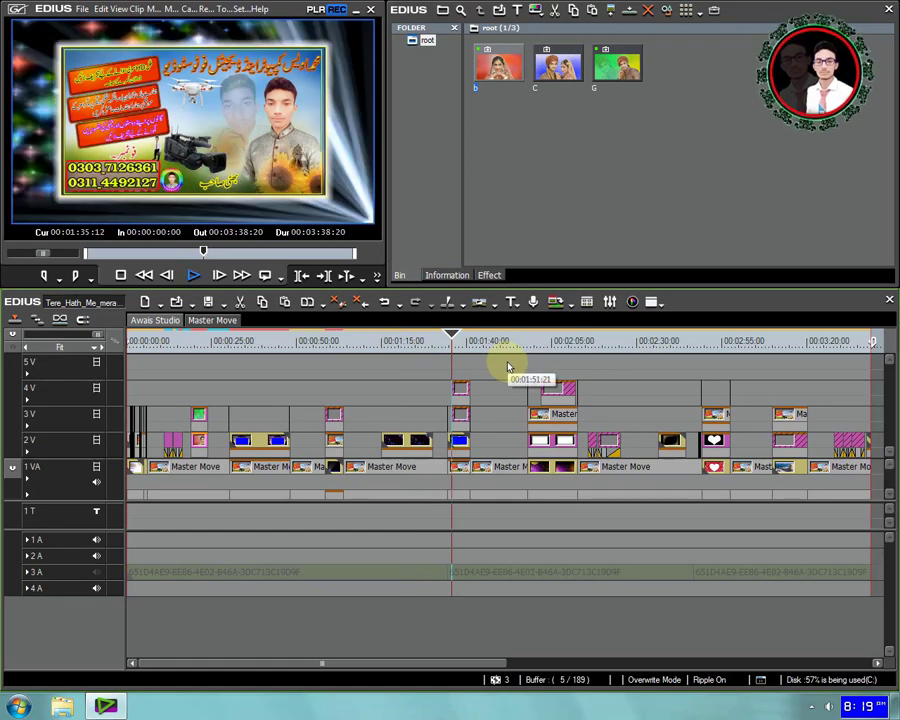
scroll(499, 368, "down", 2)
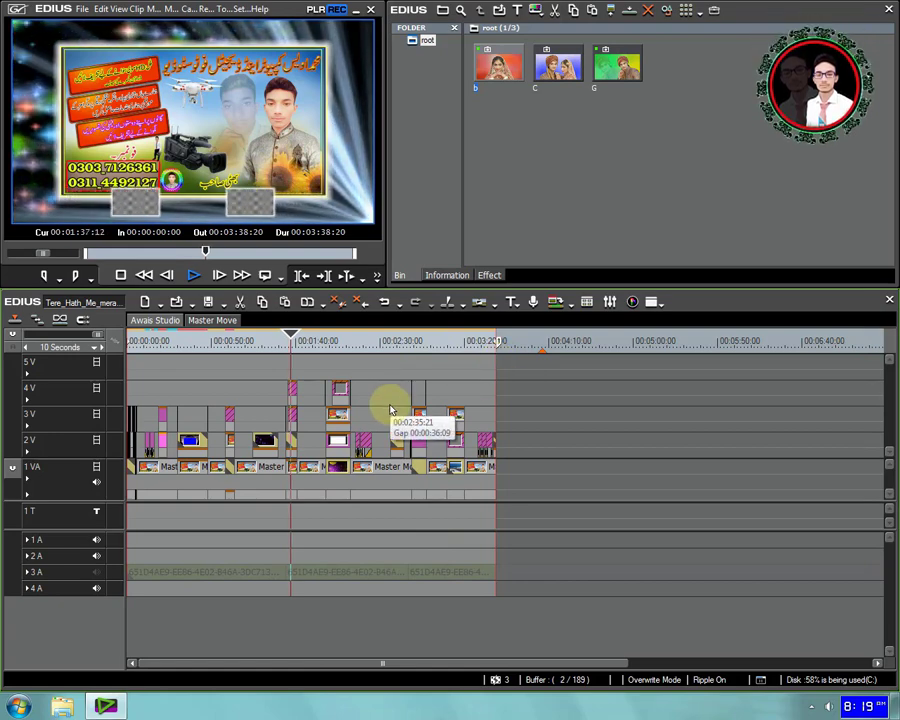
left_click_drag(316, 340, 335, 345)
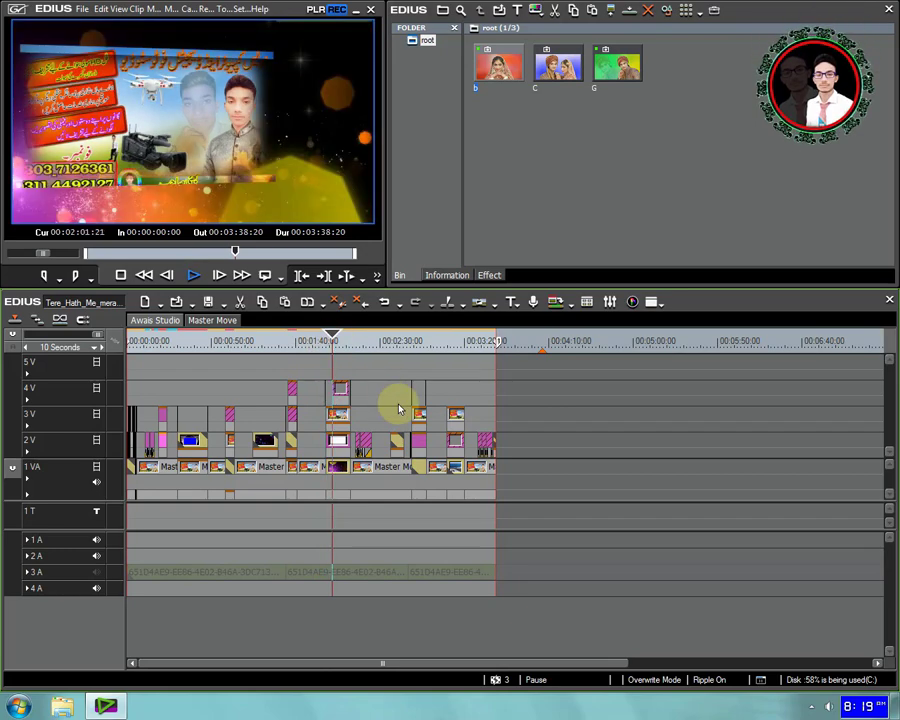
key("space")
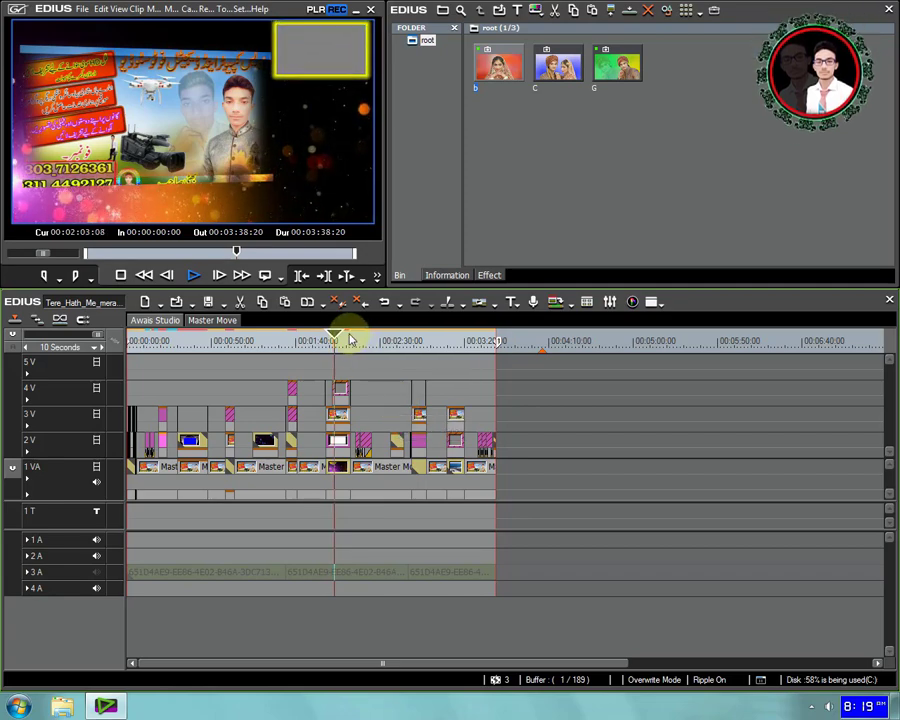
- Replace the placeholder clip on track 4V near 00:02:06 with picture b from the bin and play it back
mouse_move(348, 344)
left_mouse_down()
mouse_move(351, 336)
mouse_move(340, 337)
left_mouse_up()
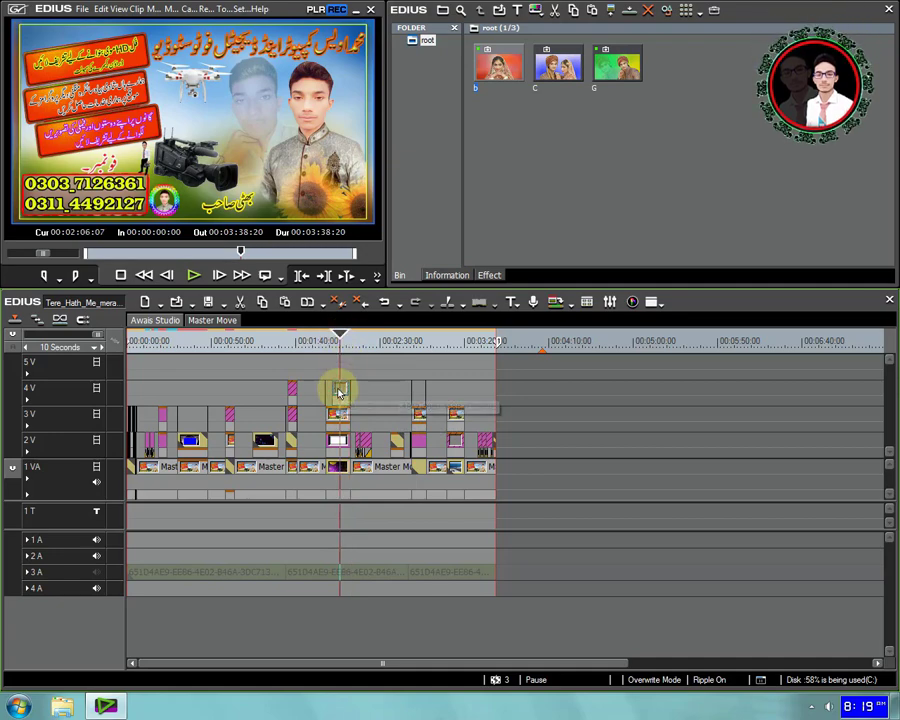
left_click_drag(339, 392, 341, 389)
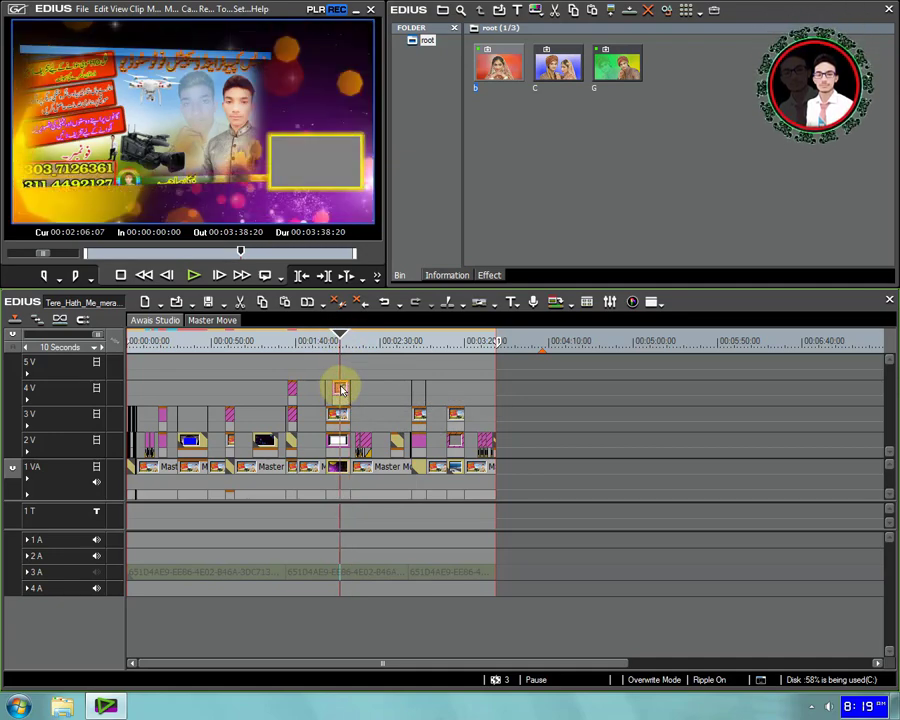
key("space")
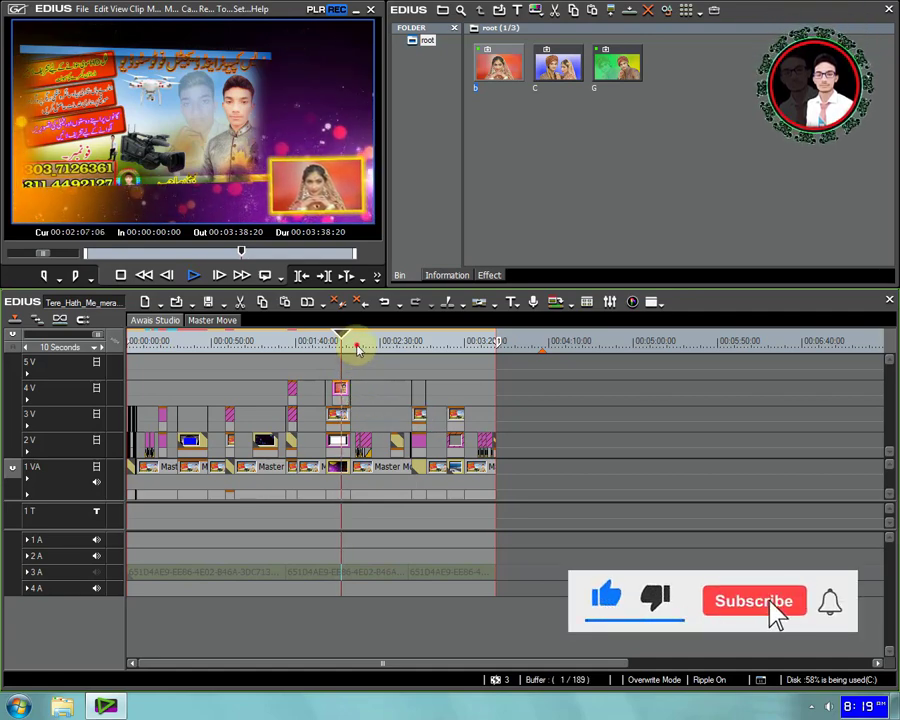
- Preview the scenes between about 00:02:36 and 00:03:12, and return the playhead to the start of the timeline
left_click_drag(367, 352, 392, 358)
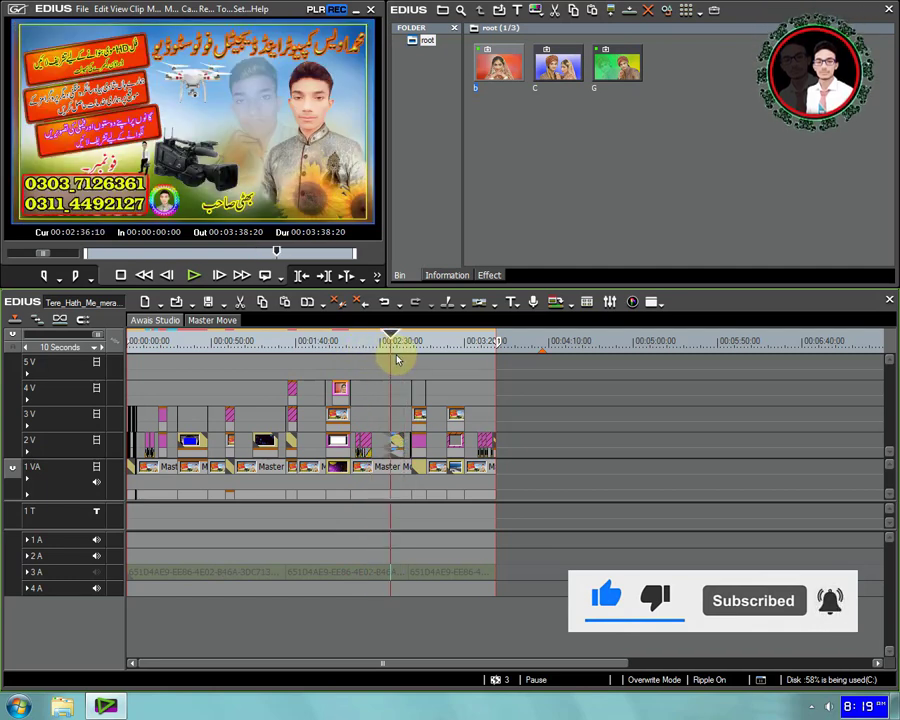
key("space")
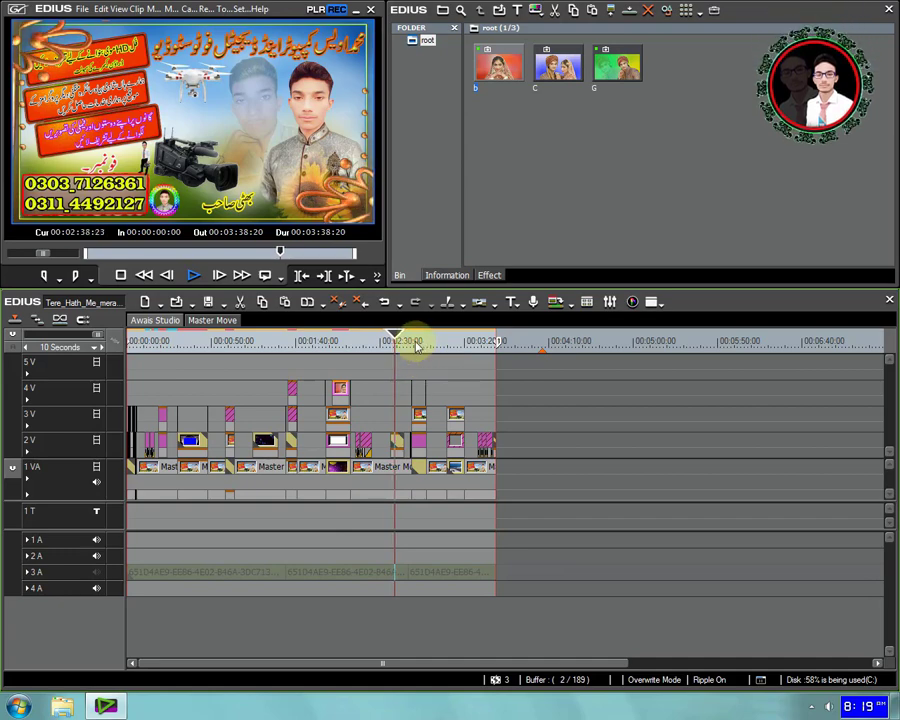
left_click(415, 345)
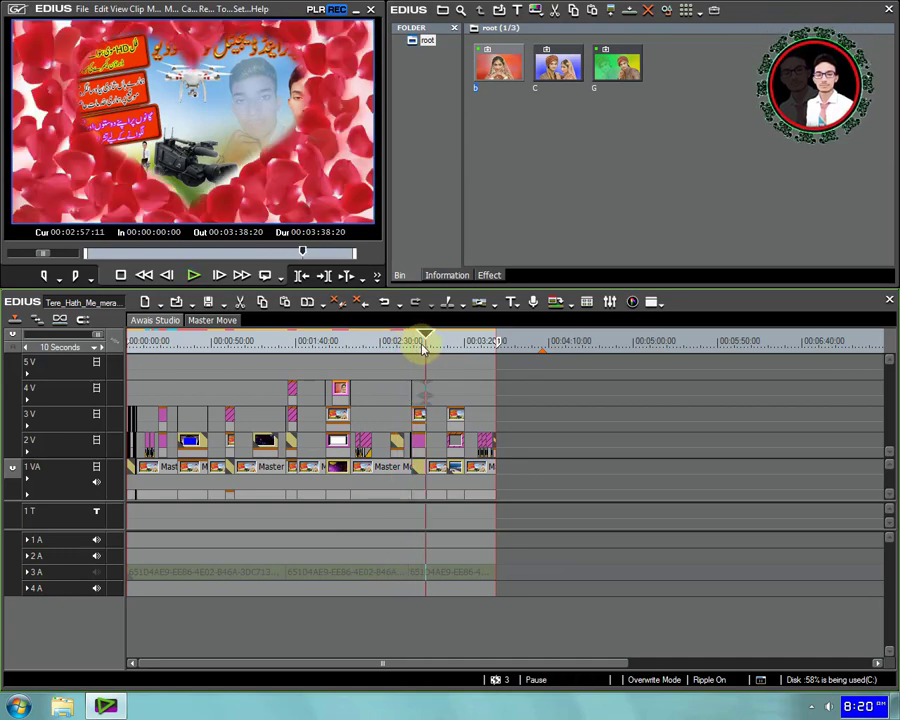
key("space")
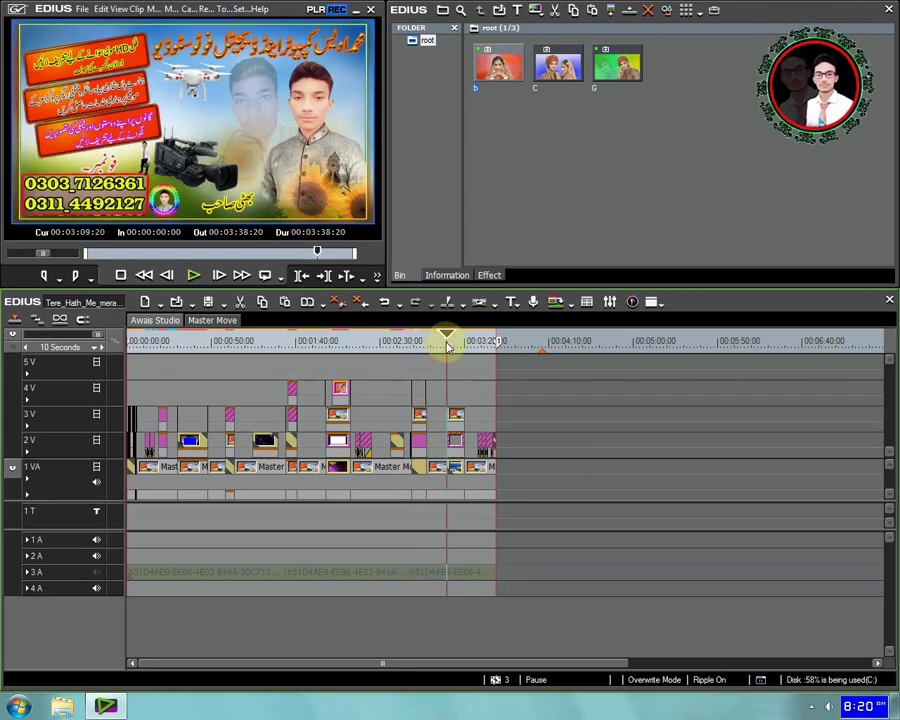
key("space")
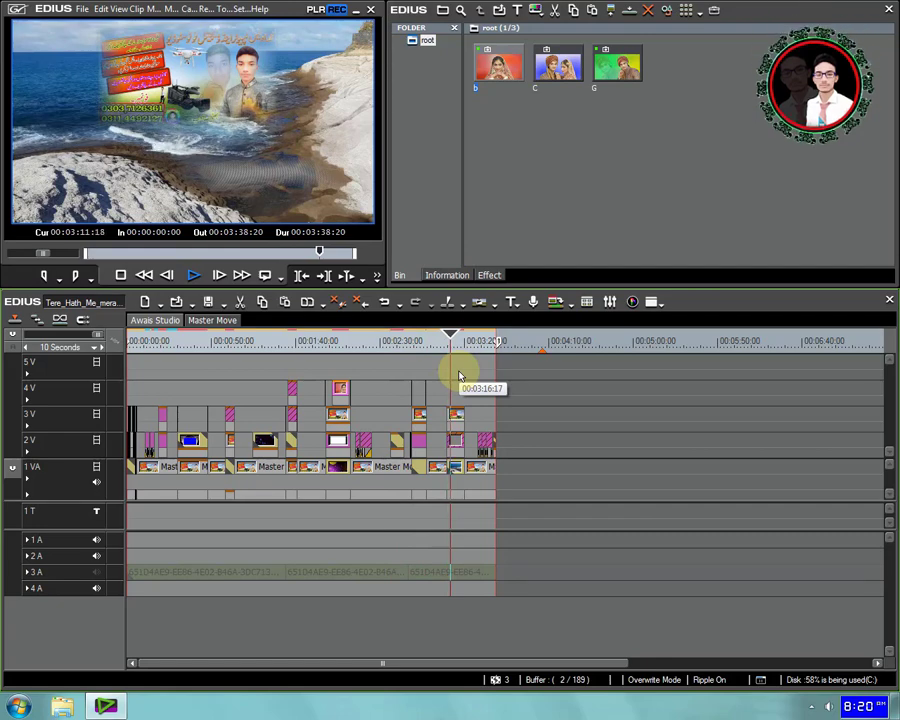
key("space")
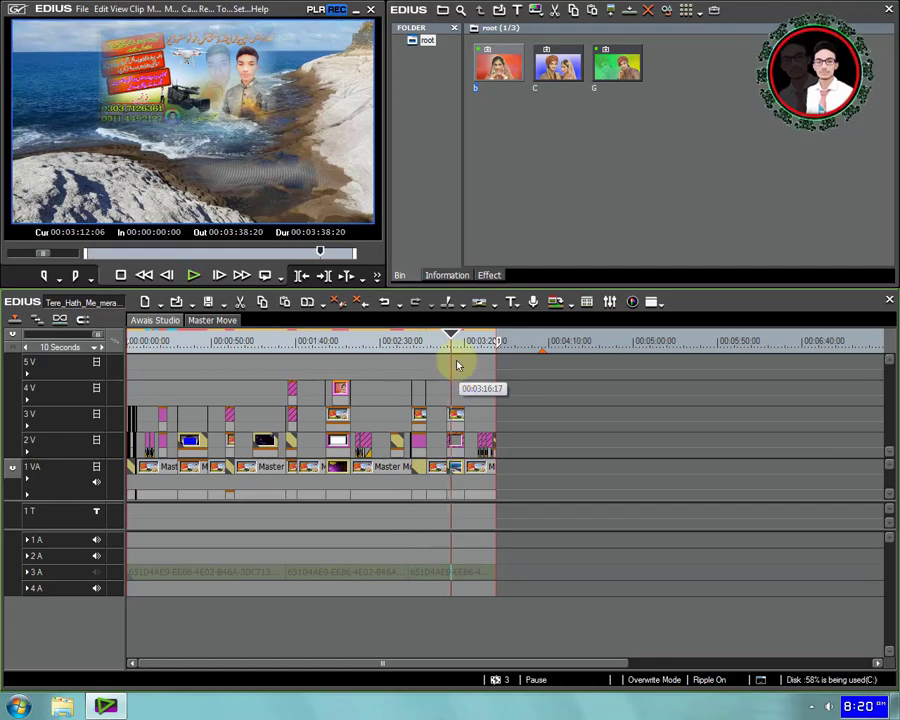
left_click_drag(478, 347, 157, 374)
key("Home")
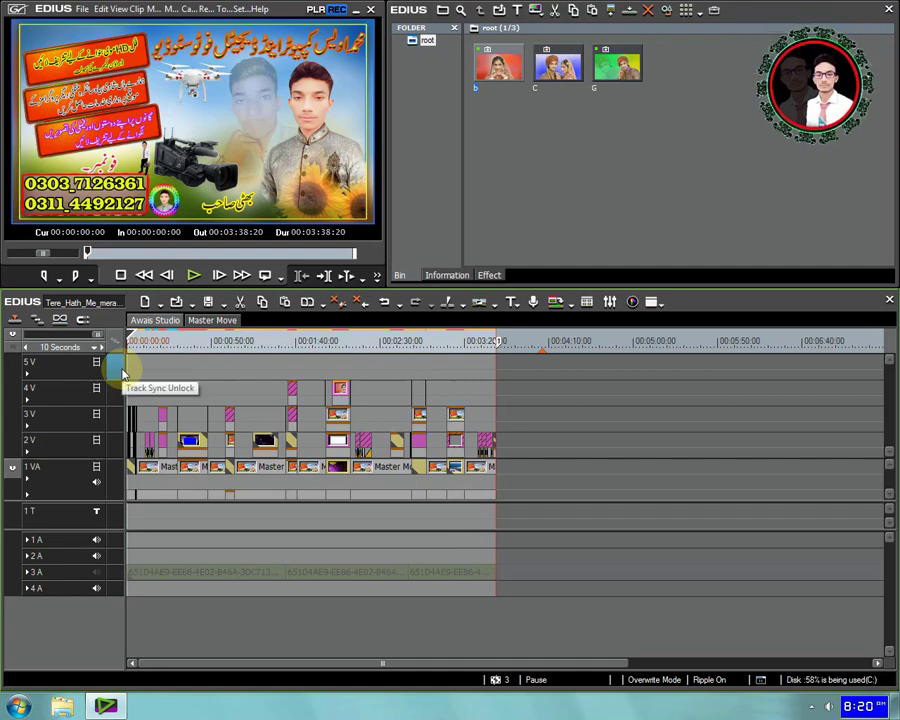
- Inspect the main video clip in the Master Move sequence, open and cancel the clip import dialog, and return to the Awais Studio sequence
left_click(200, 322)
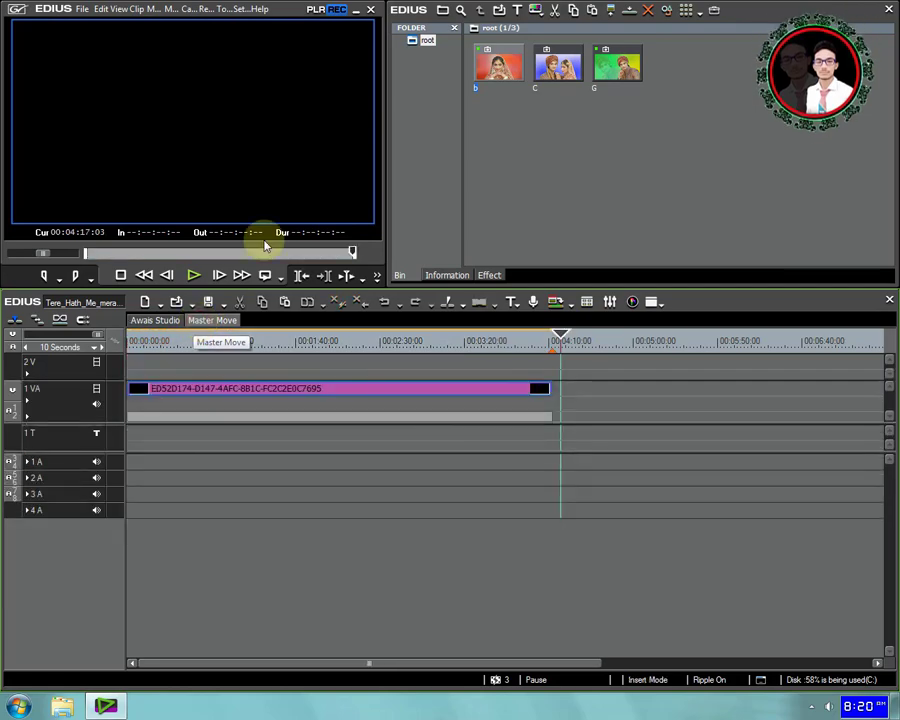
left_click(233, 341)
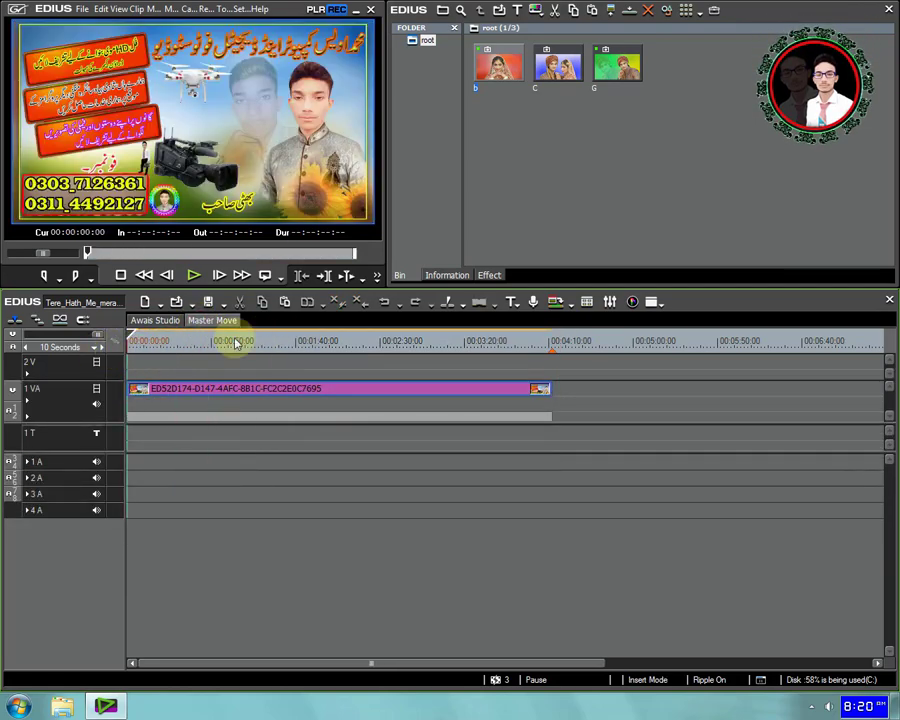
double_click(556, 190)
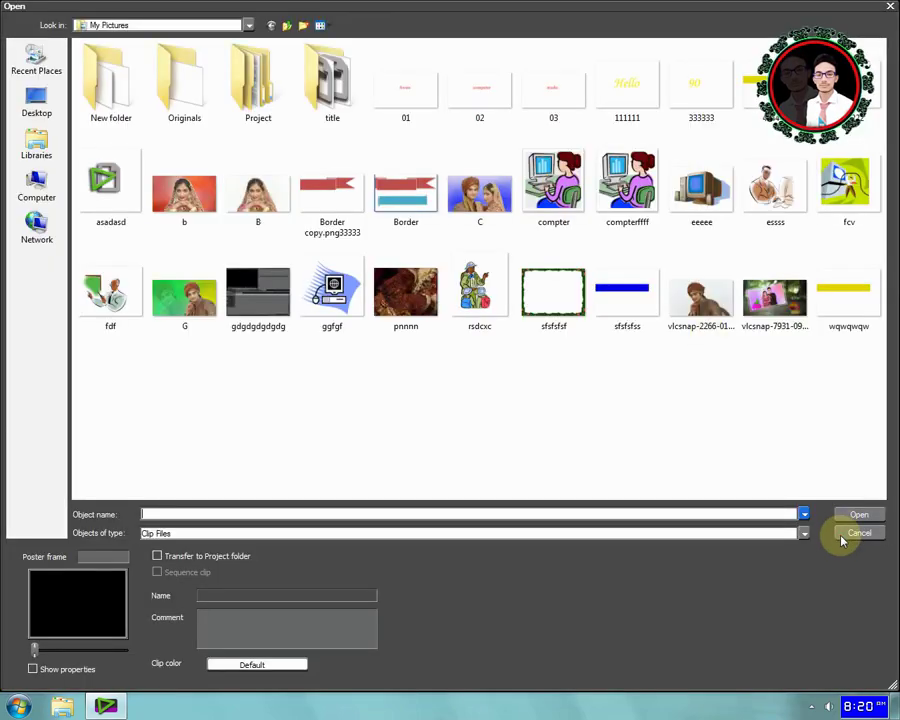
left_click(843, 536)
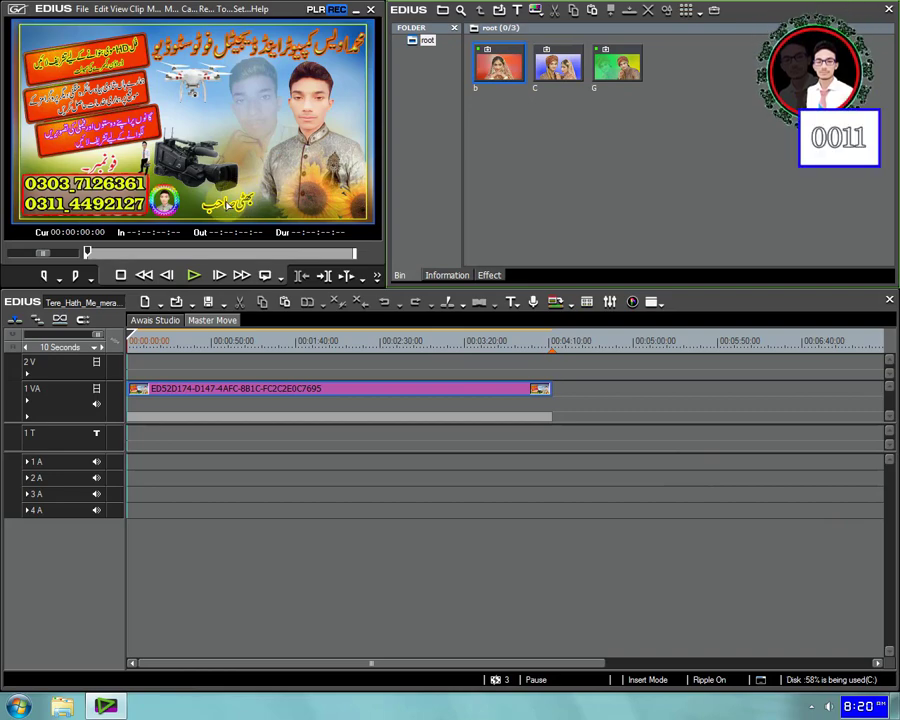
left_click(181, 343)
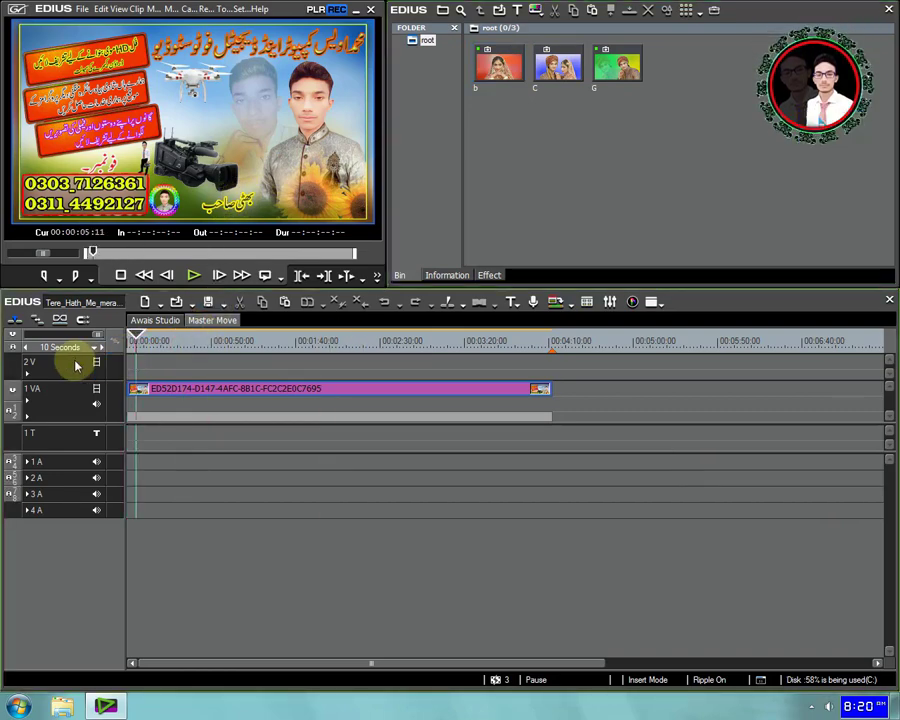
left_click(158, 320)
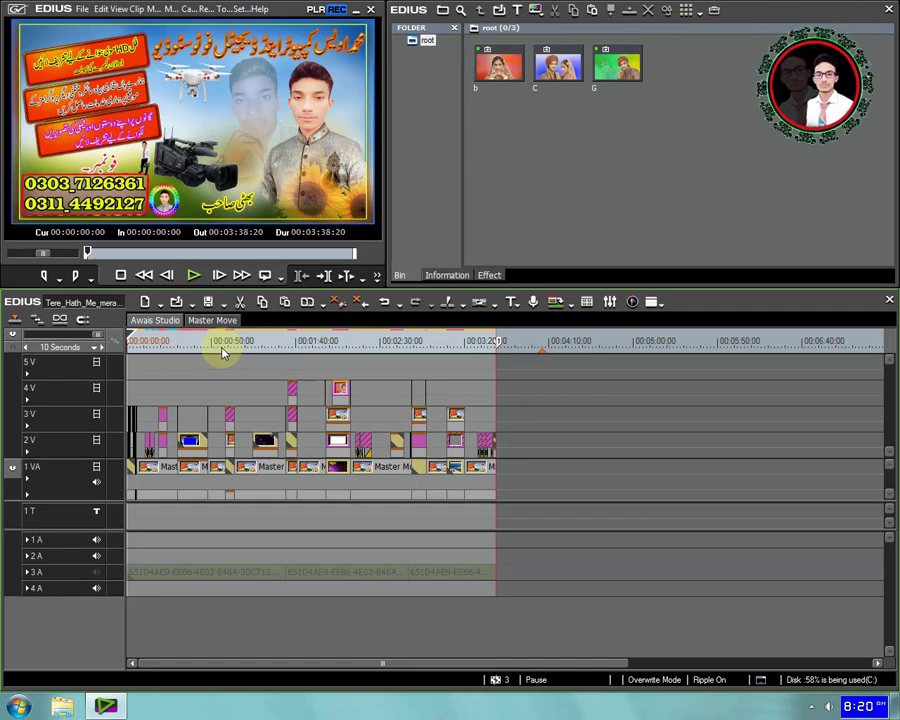
- Close EDIUS without saving the current project file
left_click(369, 10)
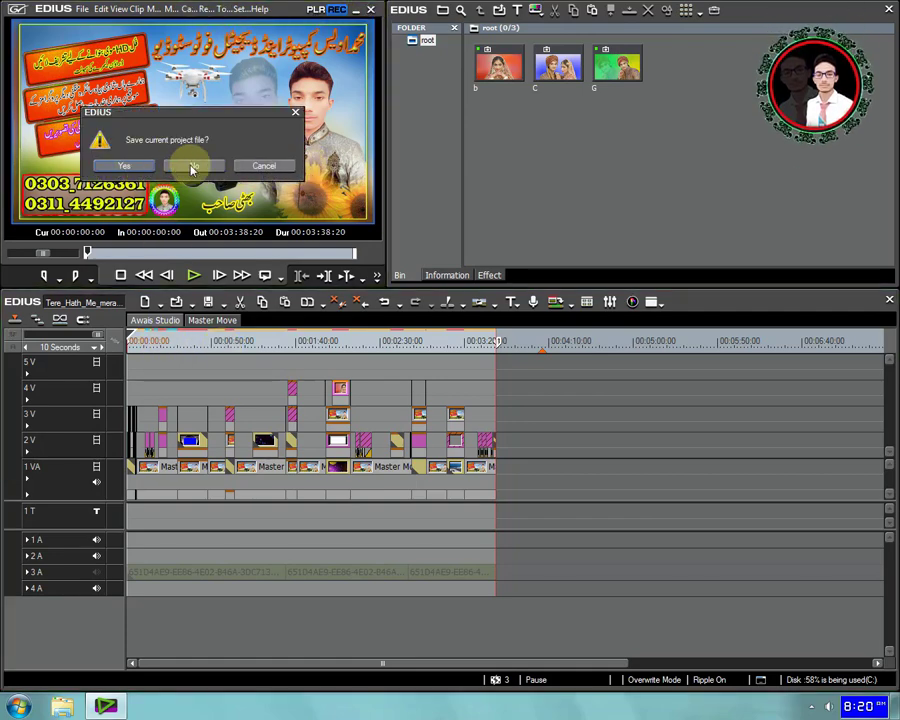
left_click(192, 167)
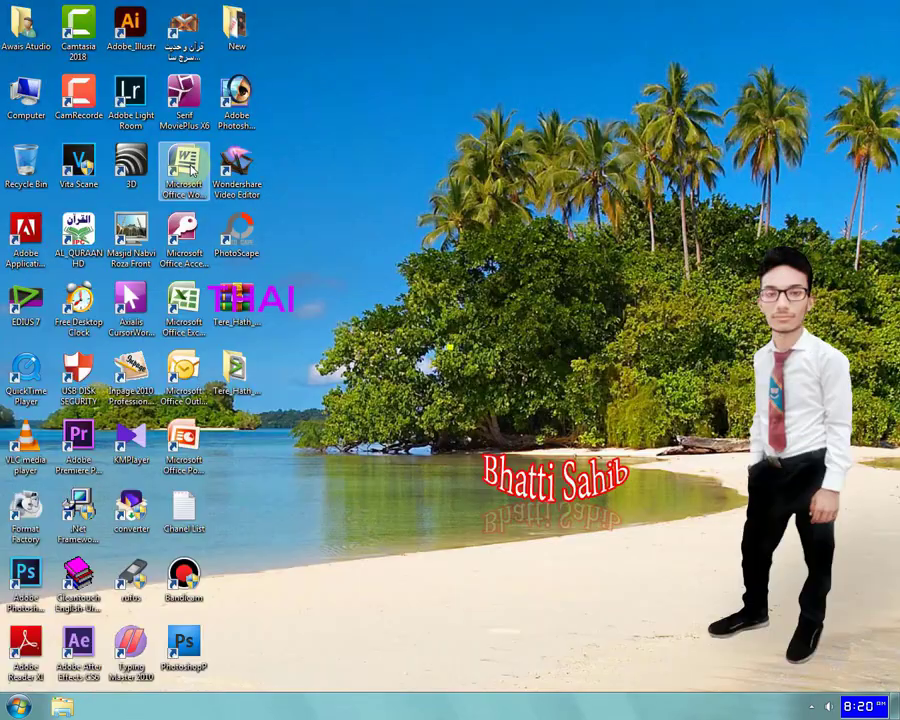